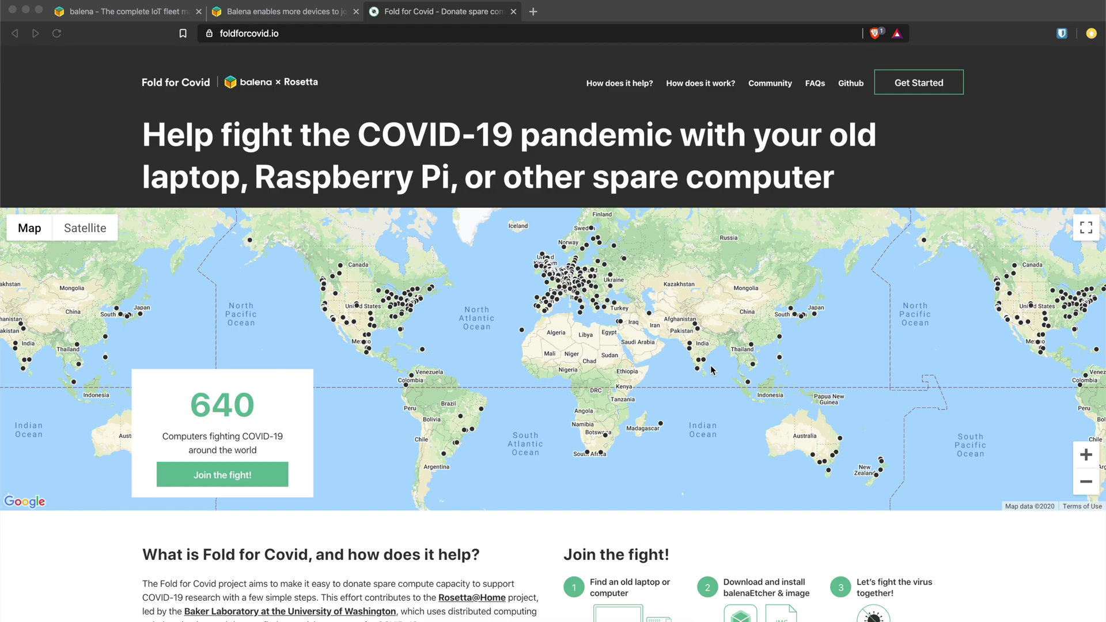
# Step: Skim the foldforcovid.io landing page, then switch to the balena.io homepage tab
pyautogui.scroll(-8, 712, 370)
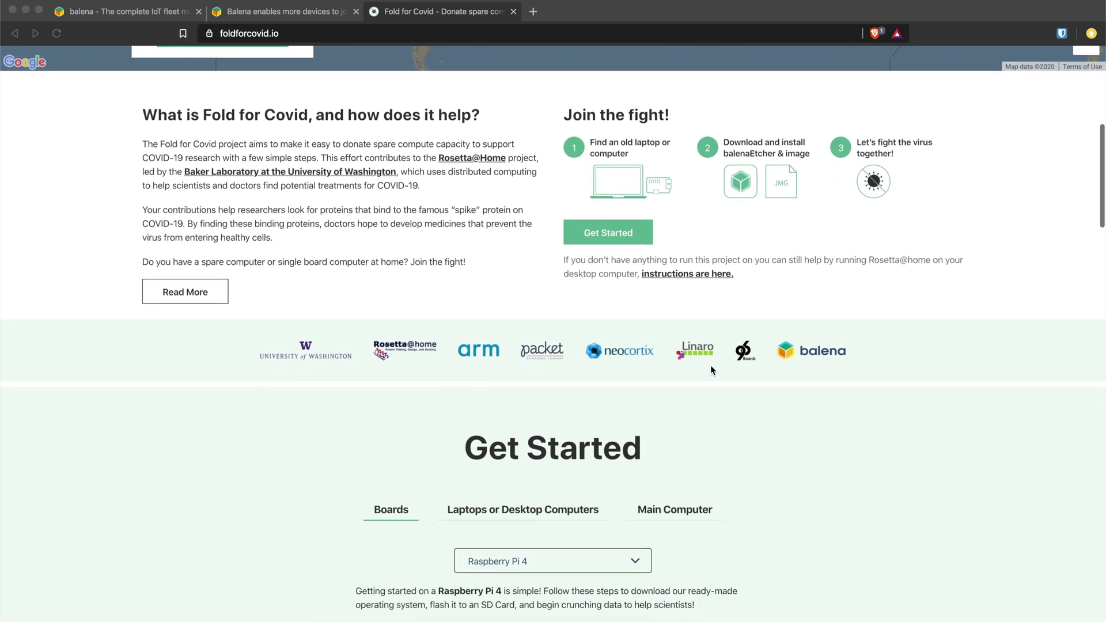
pyautogui.scroll(8, 712, 370)
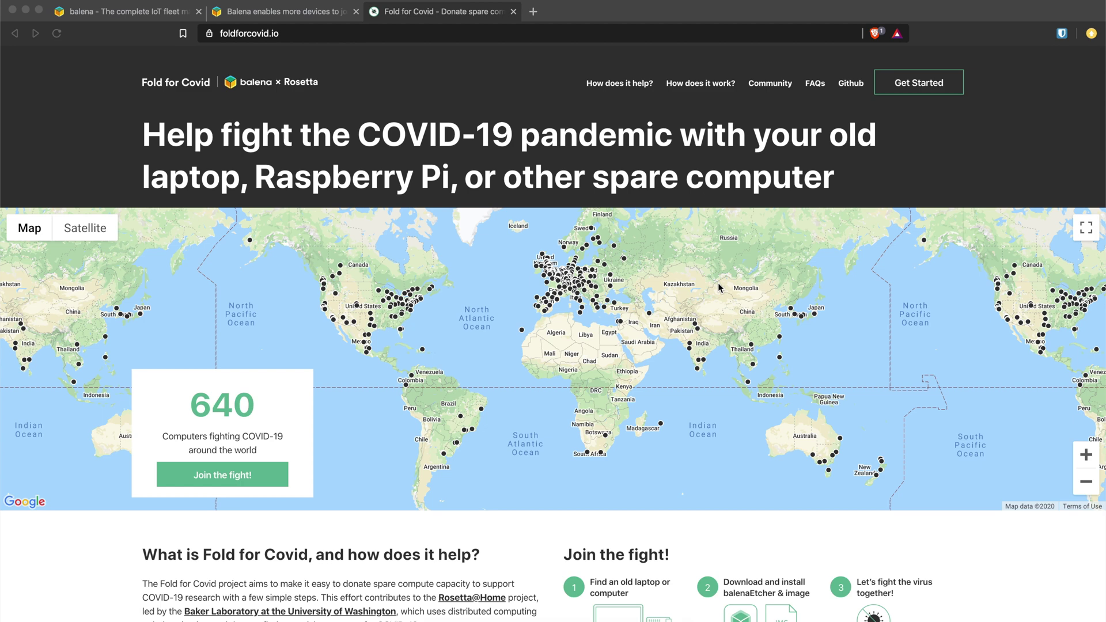
pyautogui.click(149, 11)
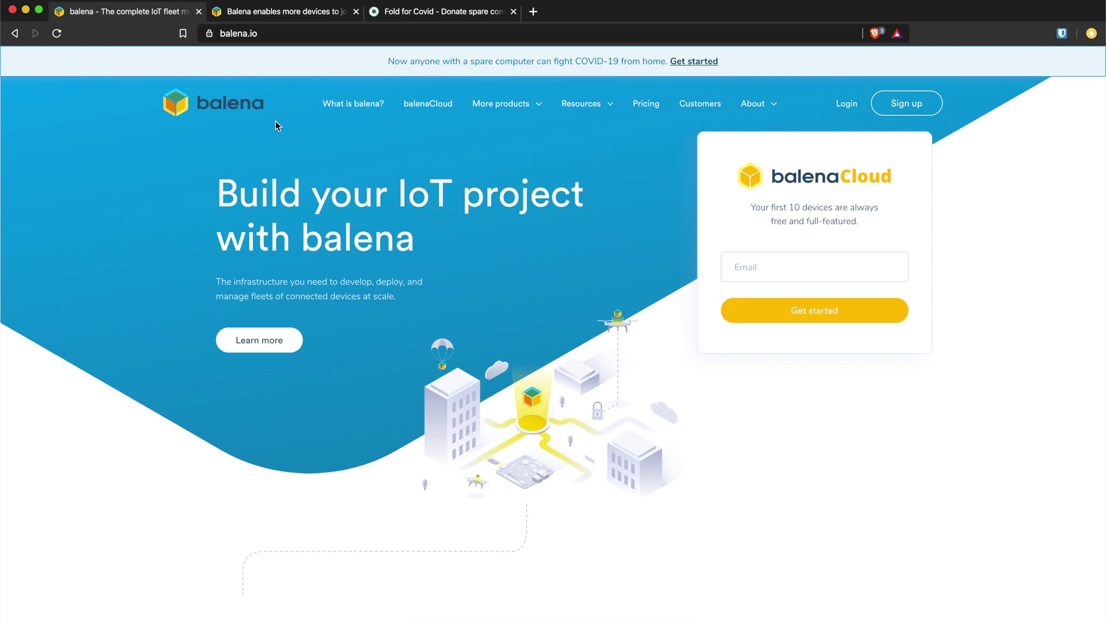
# Step: Scroll down and back up through the balena.io homepage
pyautogui.scroll(-9, 275, 122)
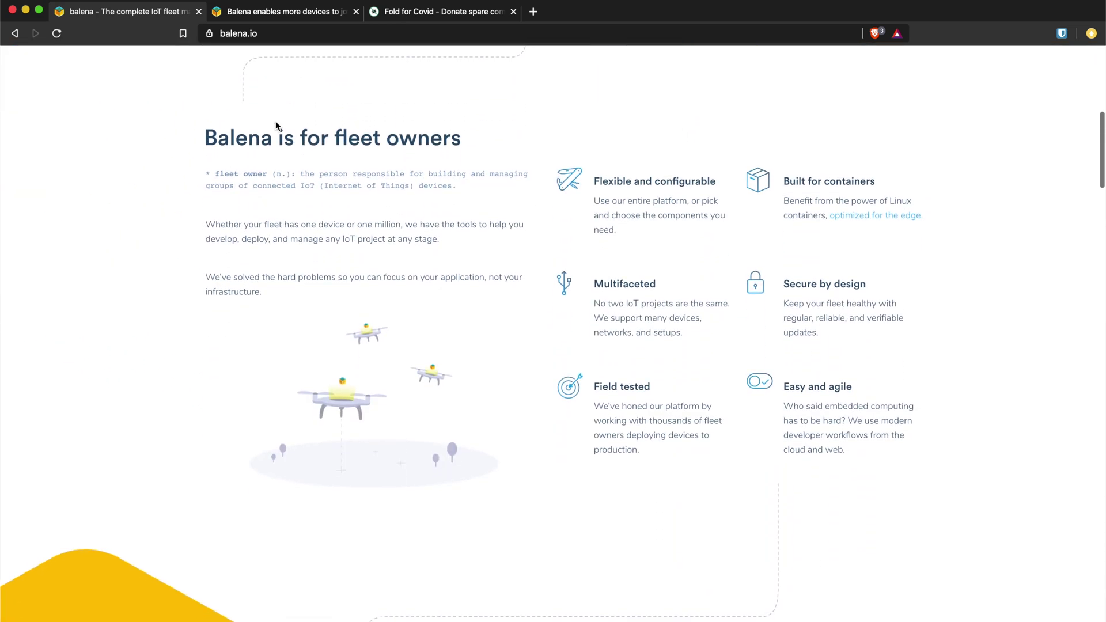
pyautogui.scroll(-10, 276, 122)
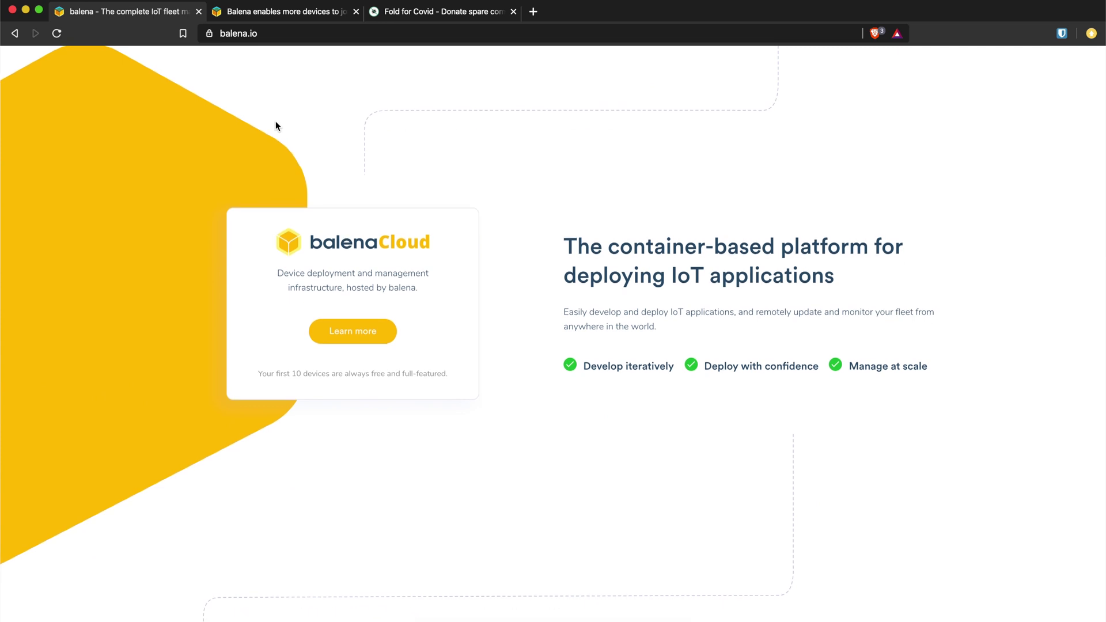
pyautogui.scroll(10, 275, 126)
pyautogui.scroll(9, 276, 86)
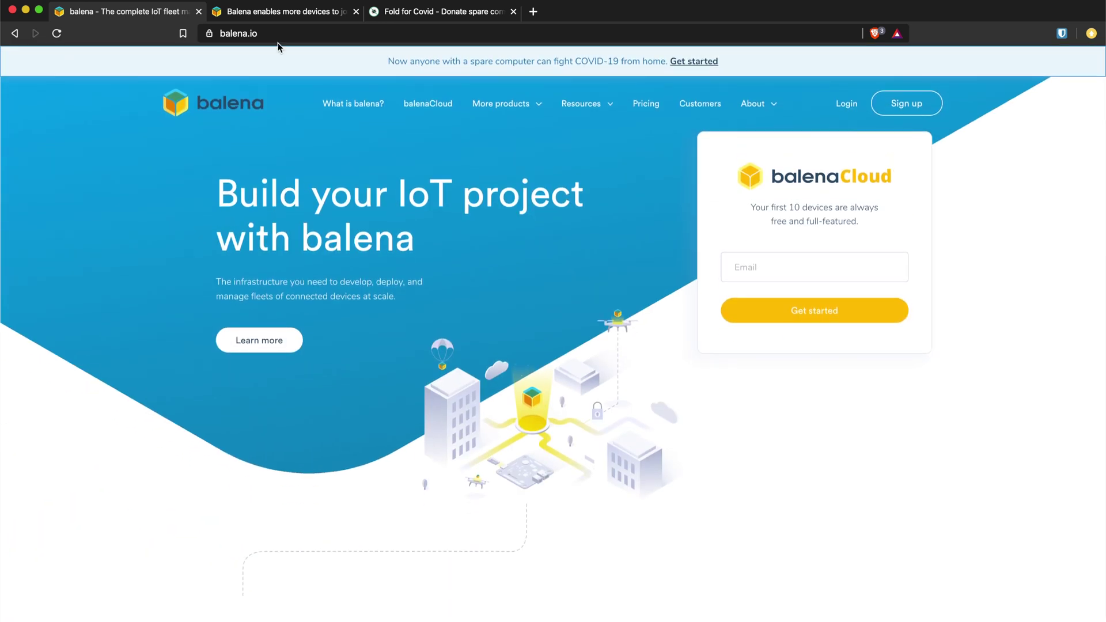
# Step: Read the Fold for Covid announcement article, then go back to the Fold for Covid tab
pyautogui.click(278, 13)
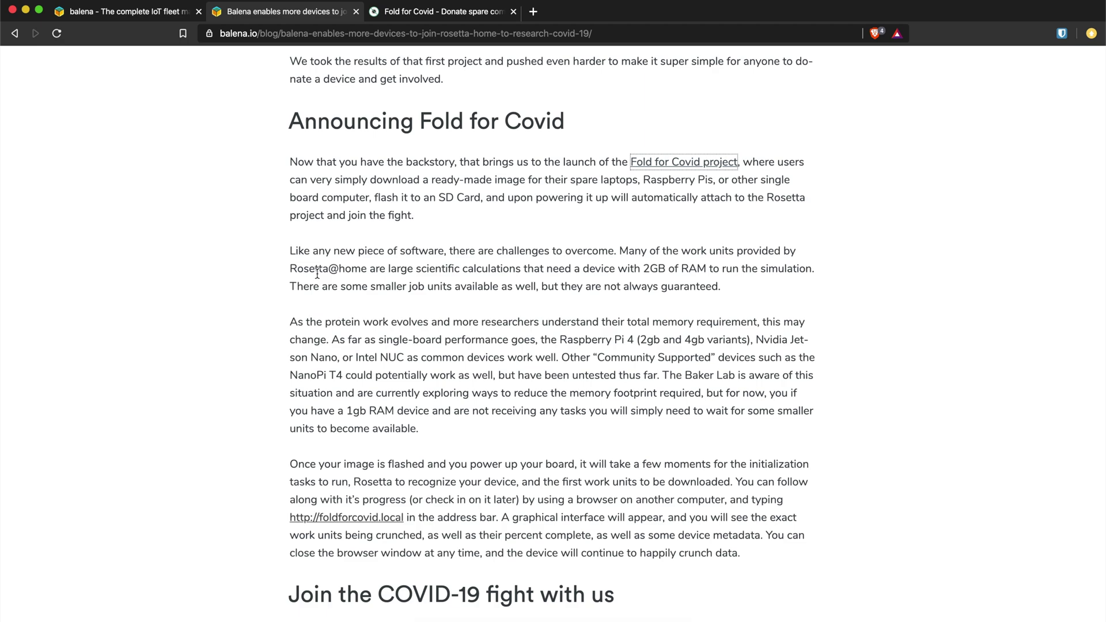
pyautogui.scroll(15, 318, 277)
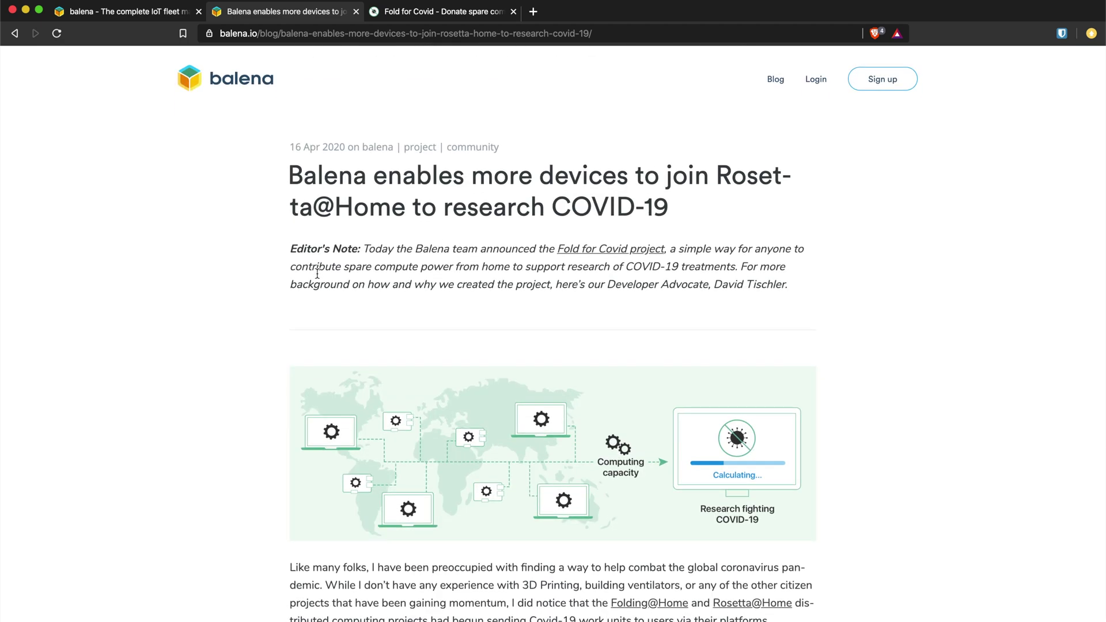
pyautogui.scroll(-15, 317, 274)
pyautogui.scroll(12, 317, 276)
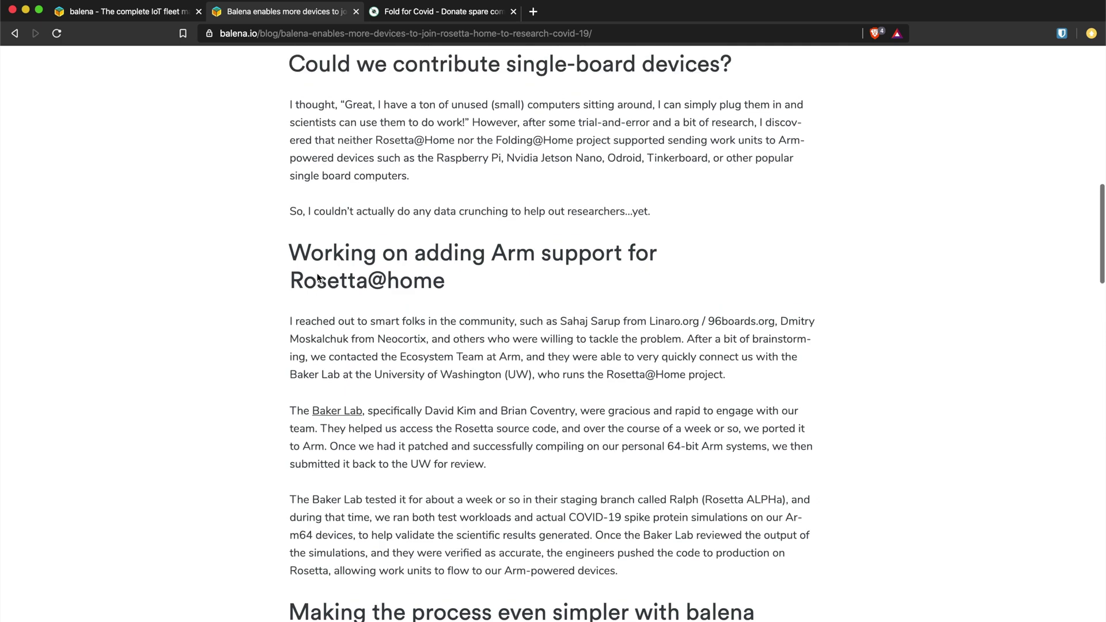
pyautogui.scroll(4, 317, 273)
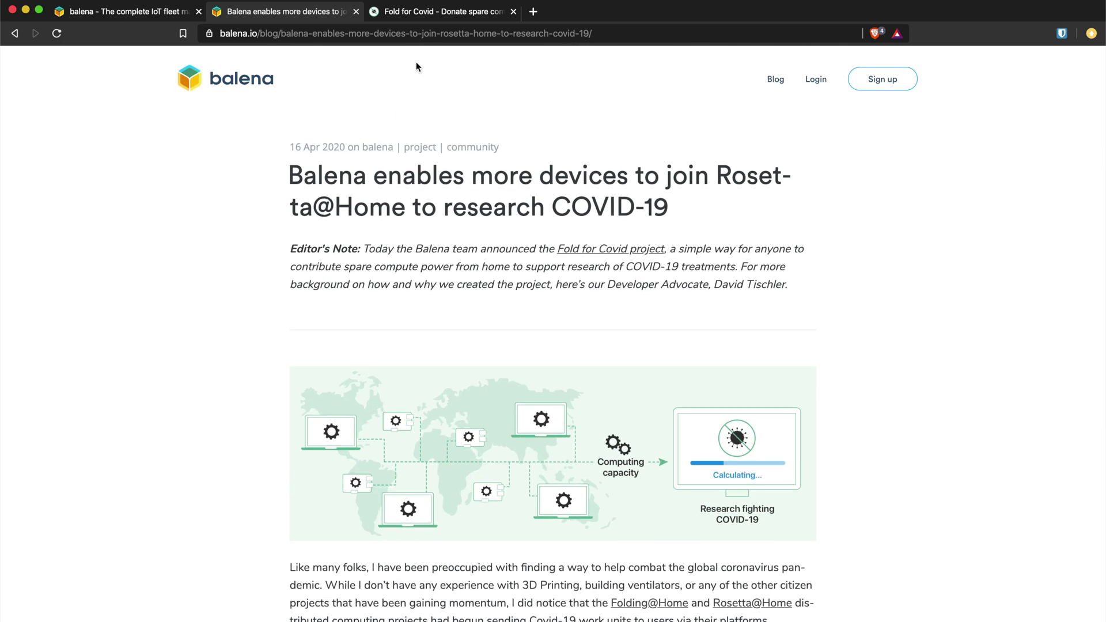
pyautogui.click(423, 17)
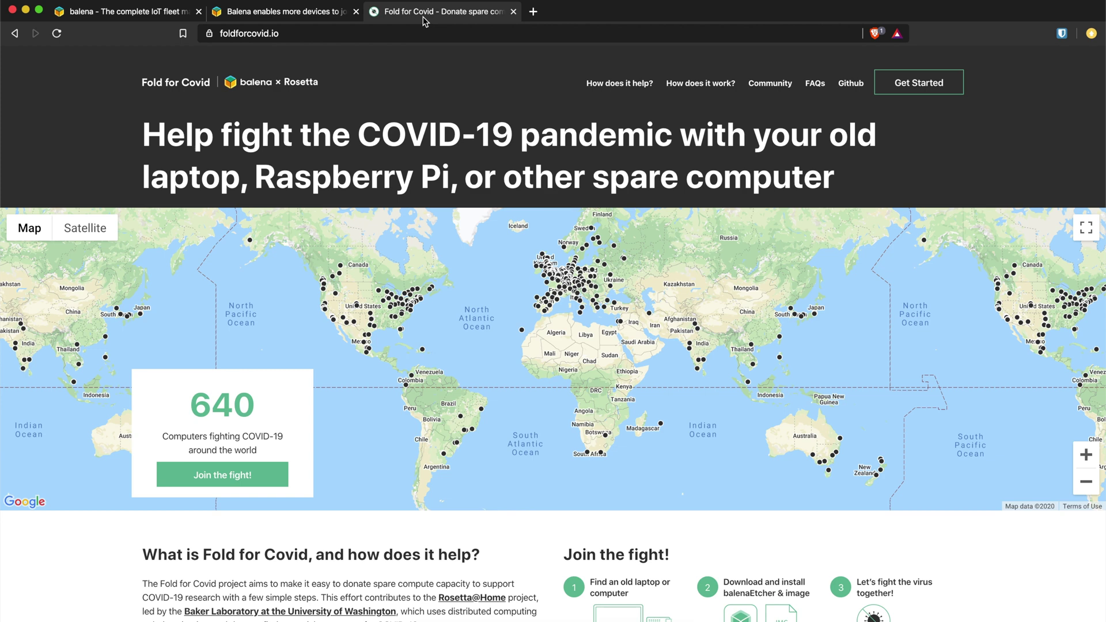
# Step: Show the Get Started BOINC instructions for Laptops or Desktop Computers, Main Computer tab
pyautogui.click(922, 88)
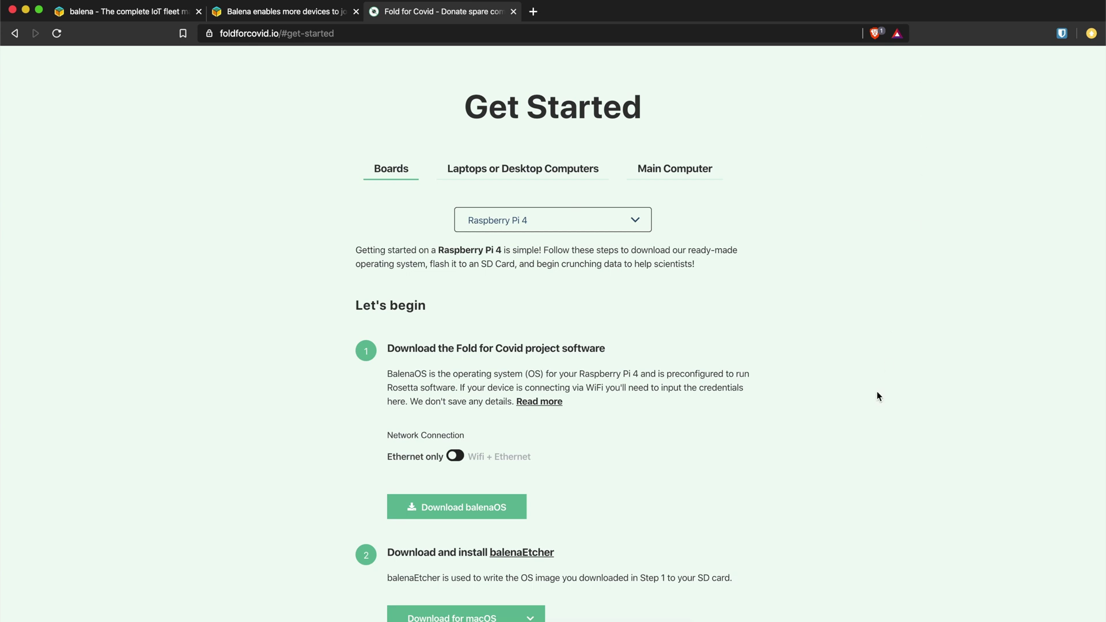
pyautogui.click(534, 175)
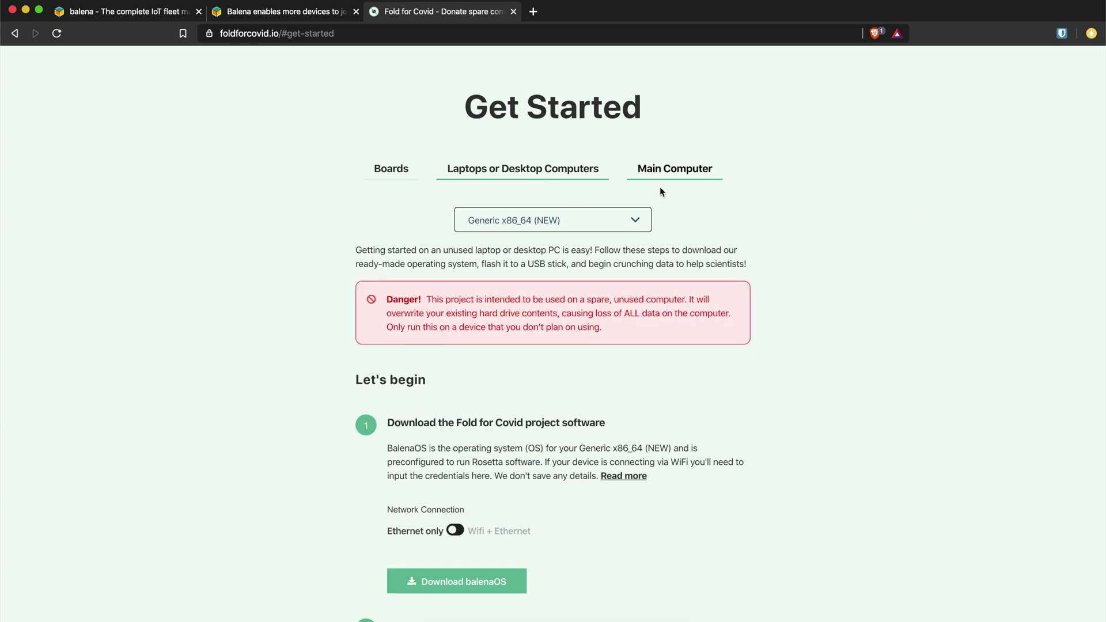
pyautogui.click(606, 226)
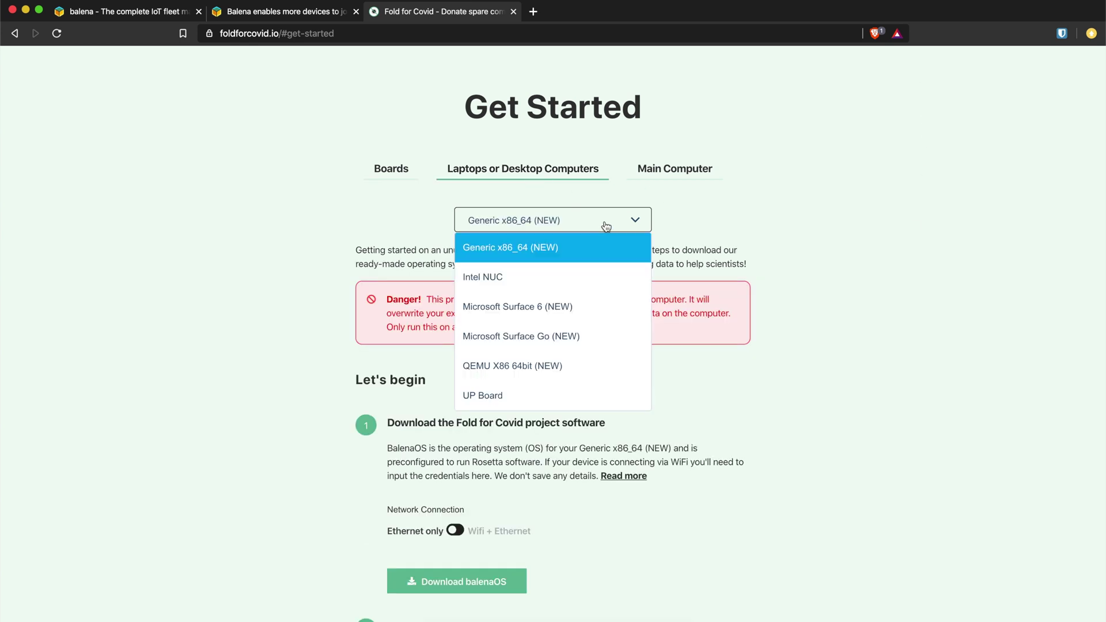
pyautogui.click(664, 173)
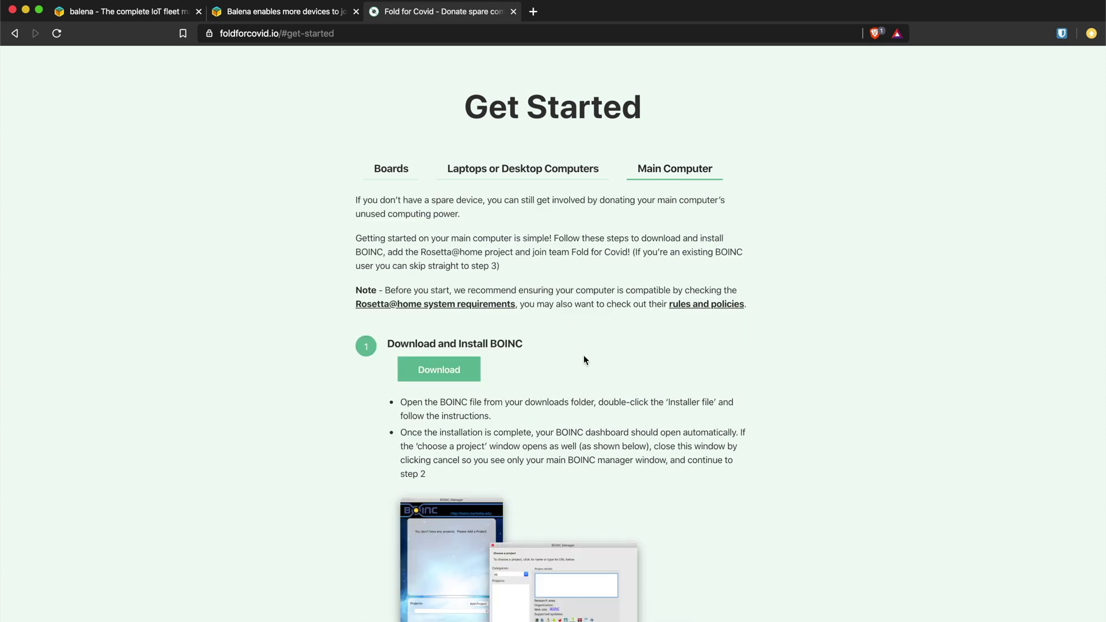
# Step: Switch to the Boards tab and browse the board list, keeping Raspberry Pi 4 selected
pyautogui.scroll(-3, 583, 355)
pyautogui.scroll(6, 583, 355)
pyautogui.scroll(2, 565, 374)
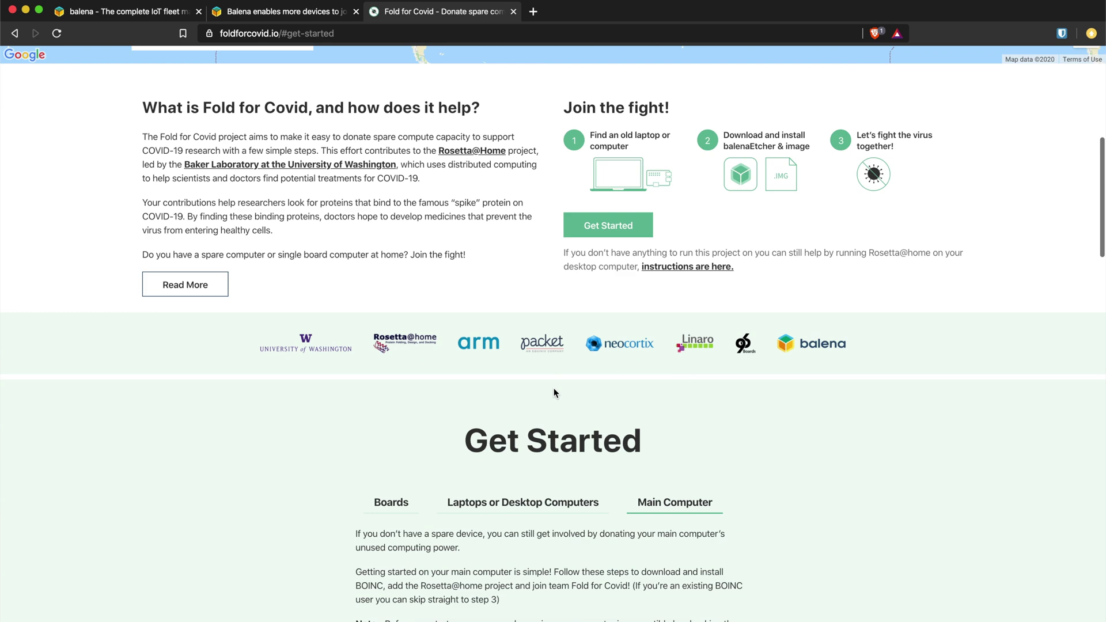
pyautogui.scroll(-5, 553, 404)
pyautogui.click(396, 222)
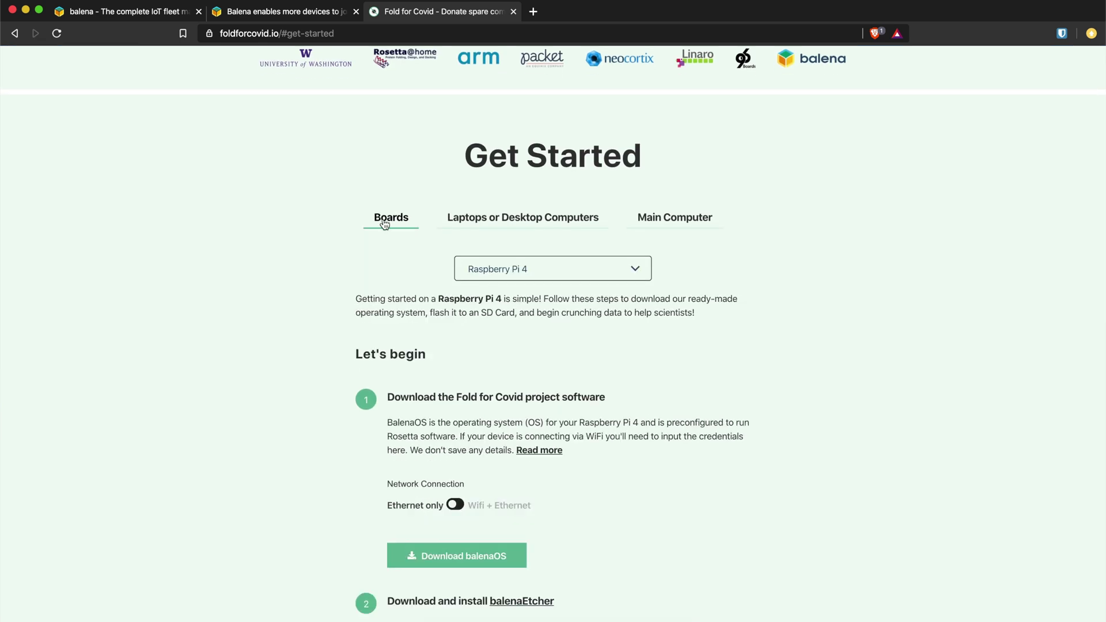
pyautogui.scroll(-2, 263, 316)
pyautogui.click(506, 221)
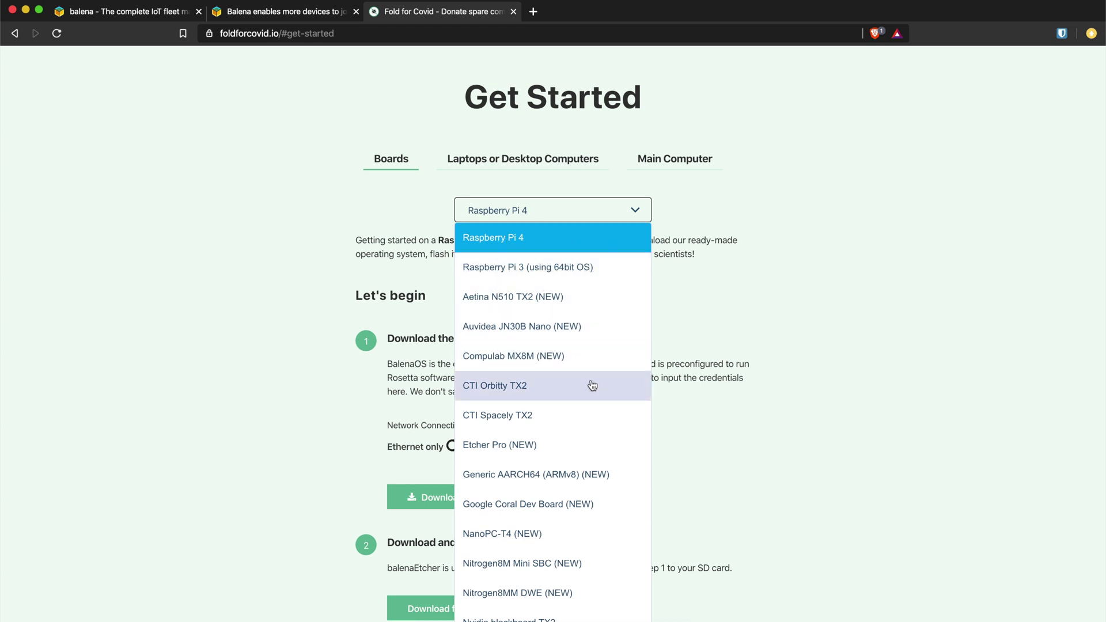
pyautogui.scroll(-2, 593, 385)
pyautogui.scroll(-5, 593, 385)
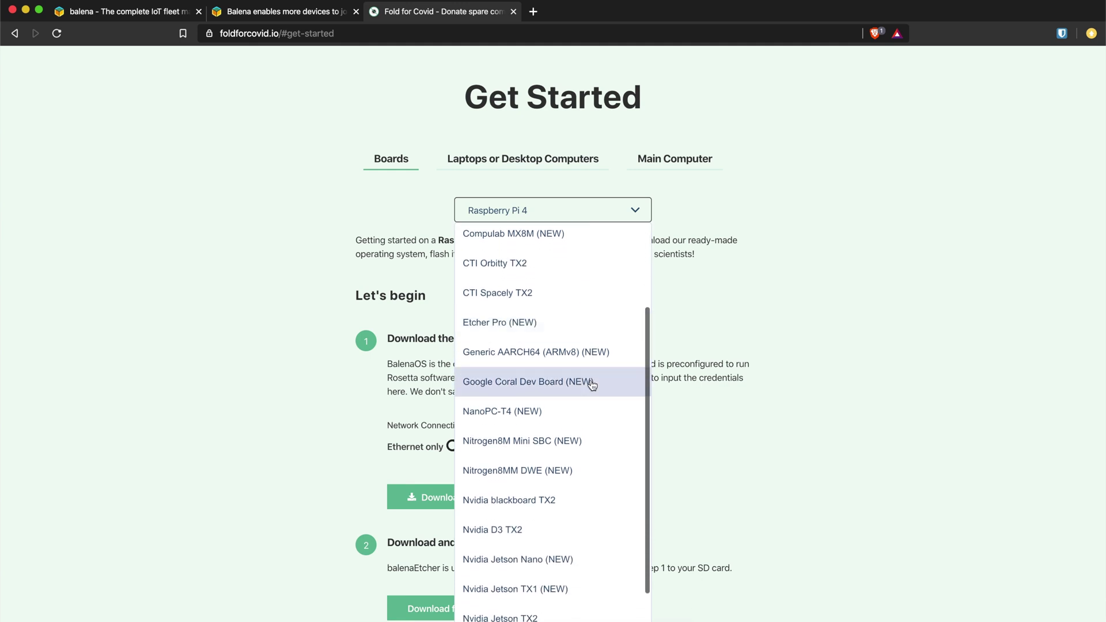
pyautogui.scroll(-1, 593, 385)
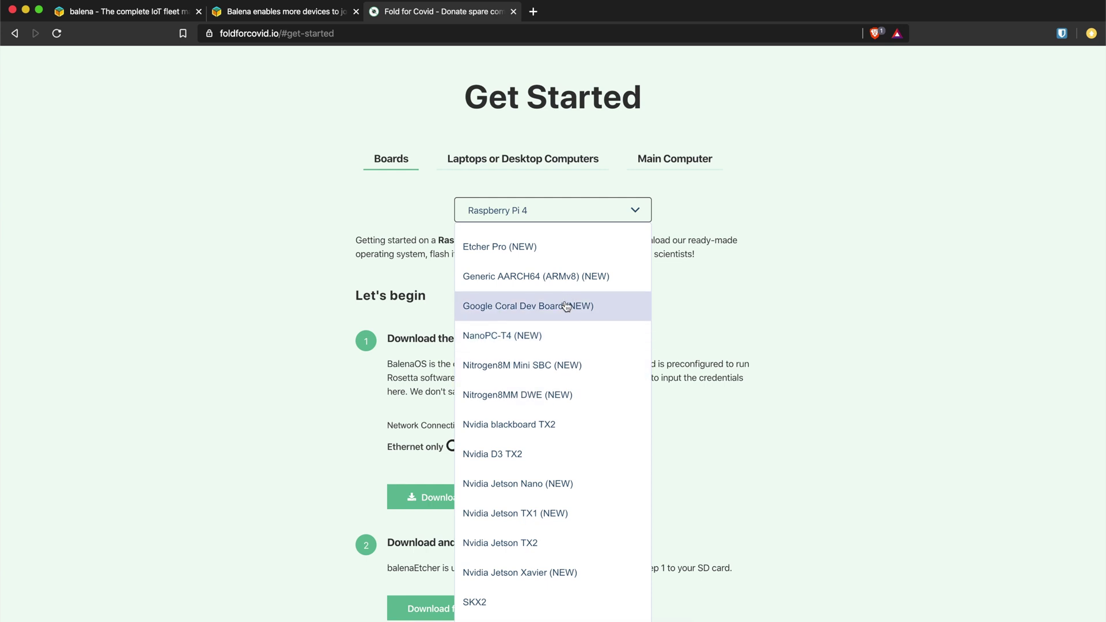
pyautogui.scroll(-2, 568, 305)
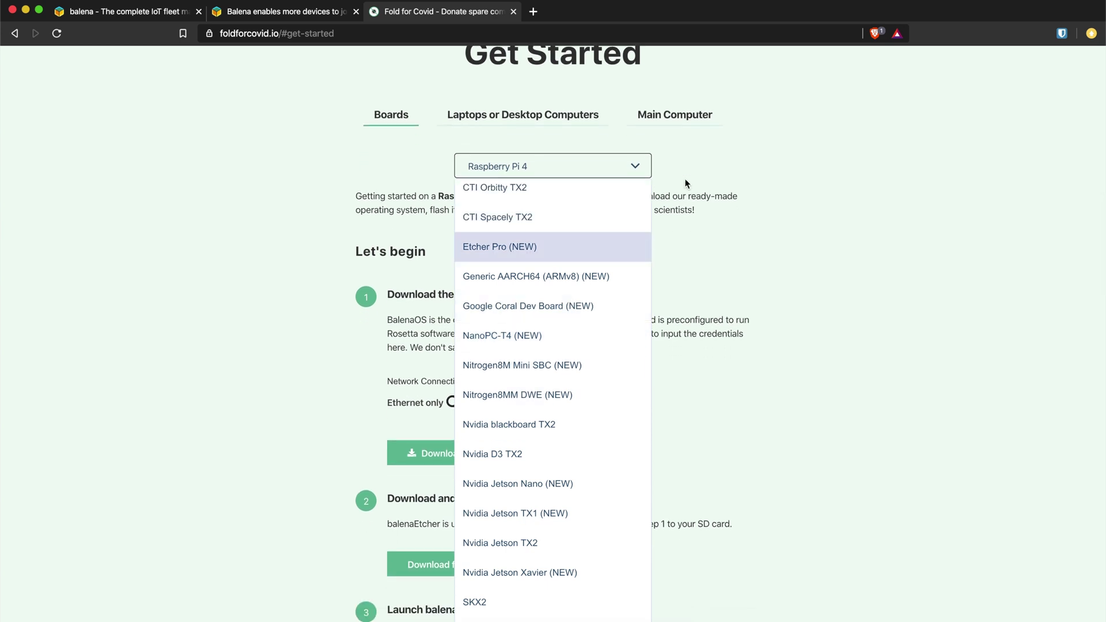
pyautogui.click(636, 167)
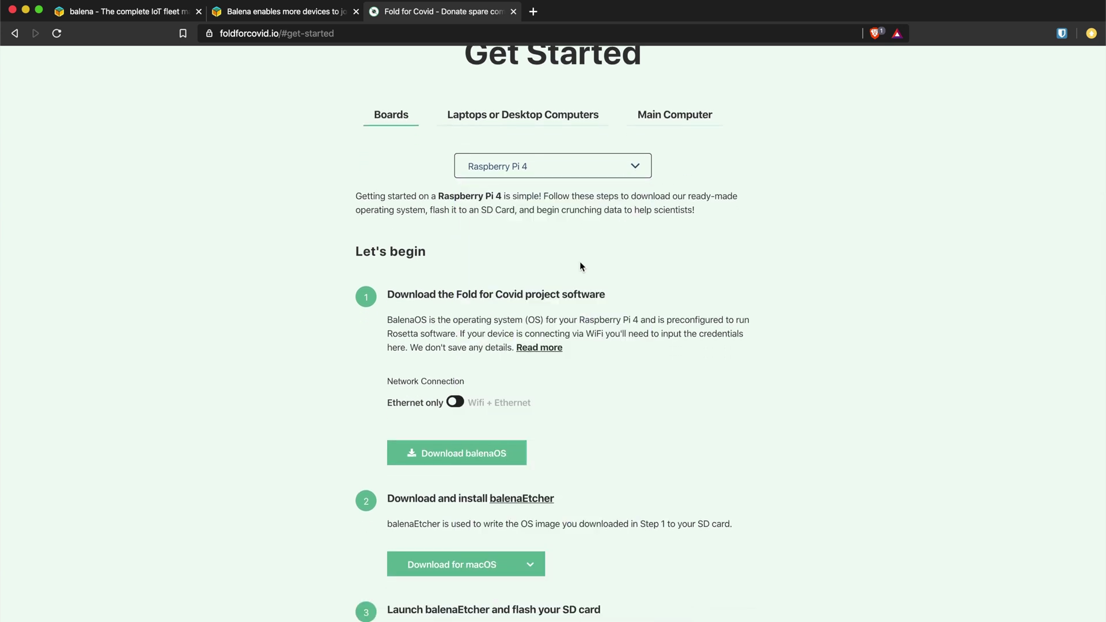
# Step: Set the network to Wifi + Ethernet with SSID MyWifi and enter the Wifi passphrase
pyautogui.scroll(-4, 580, 261)
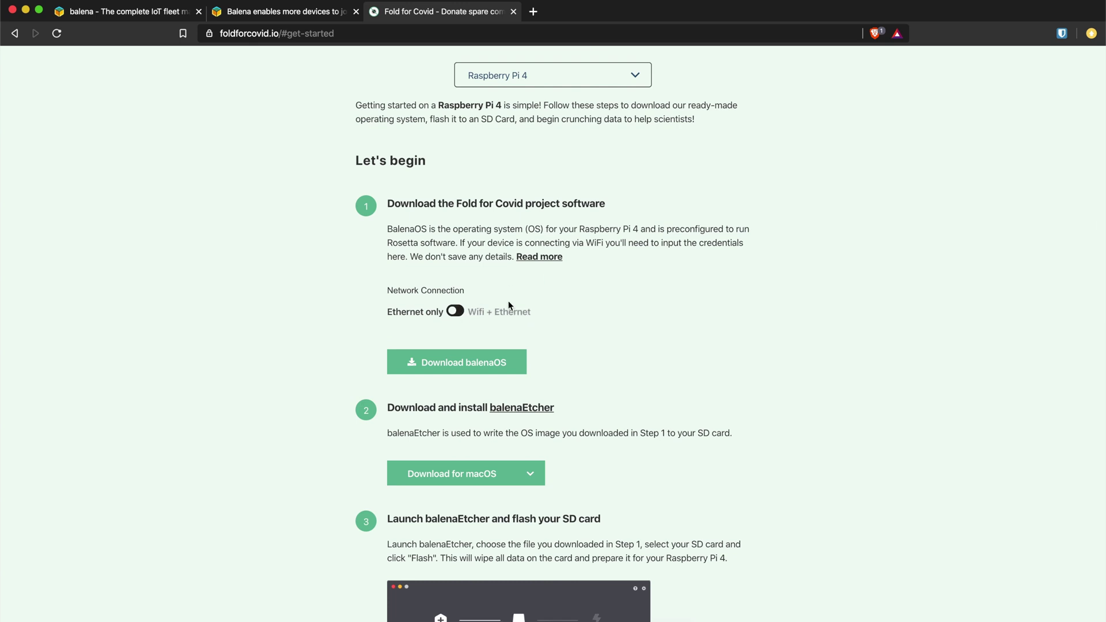
pyautogui.click(456, 312)
pyautogui.click(427, 359)
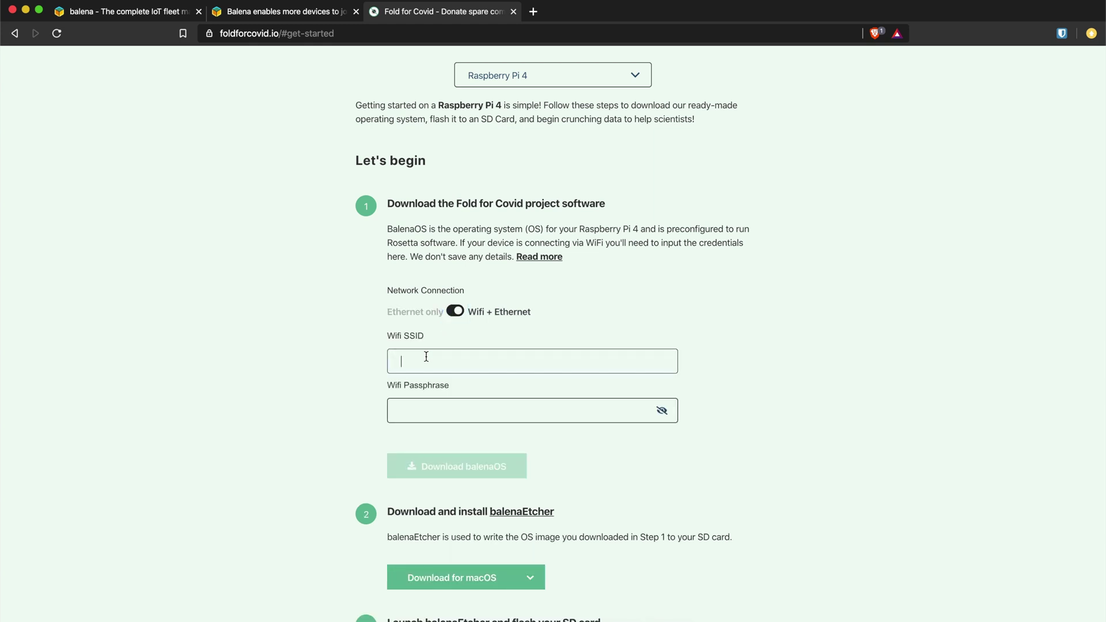
pyautogui.write('MyWifi')
pyautogui.click(415, 410)
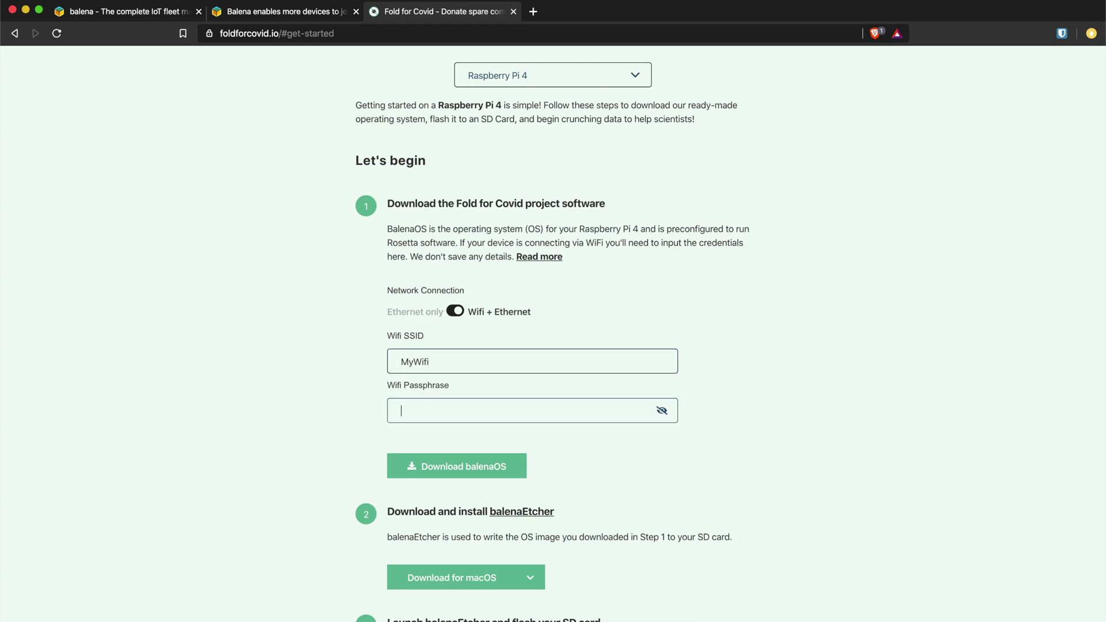
pyautogui.write('pass')
pyautogui.scroll(-3, 357, 365)
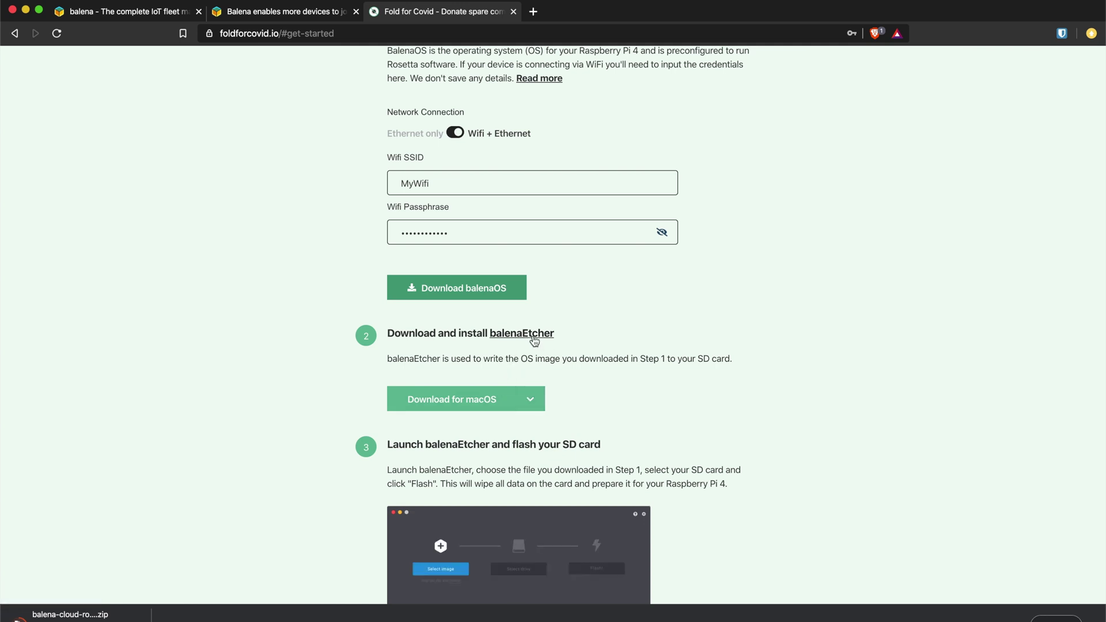
pyautogui.click(535, 340)
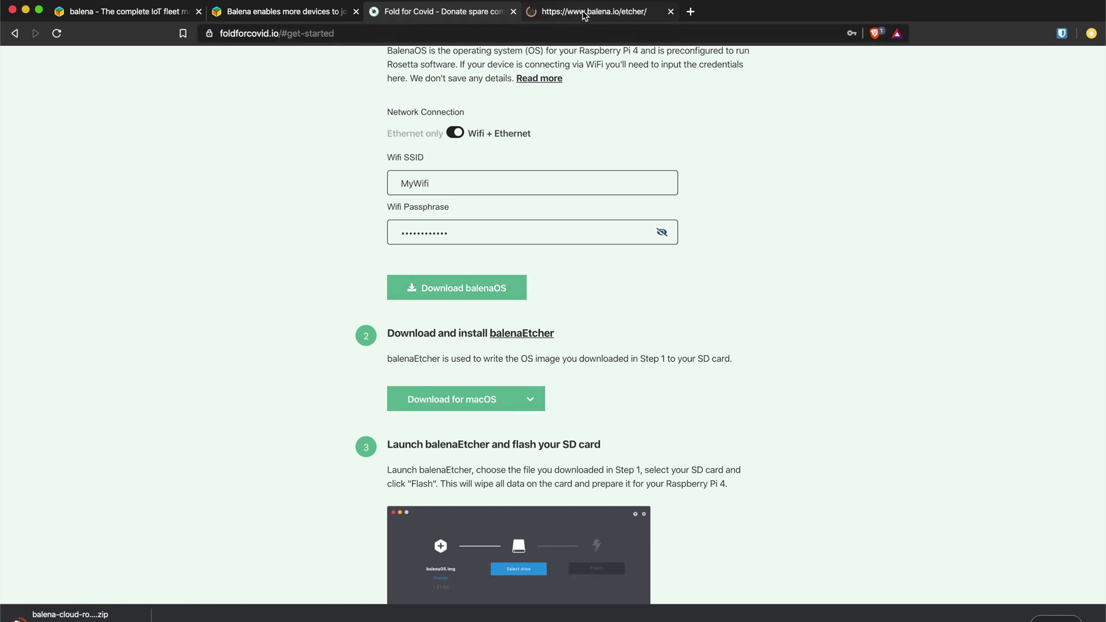
pyautogui.click(582, 10)
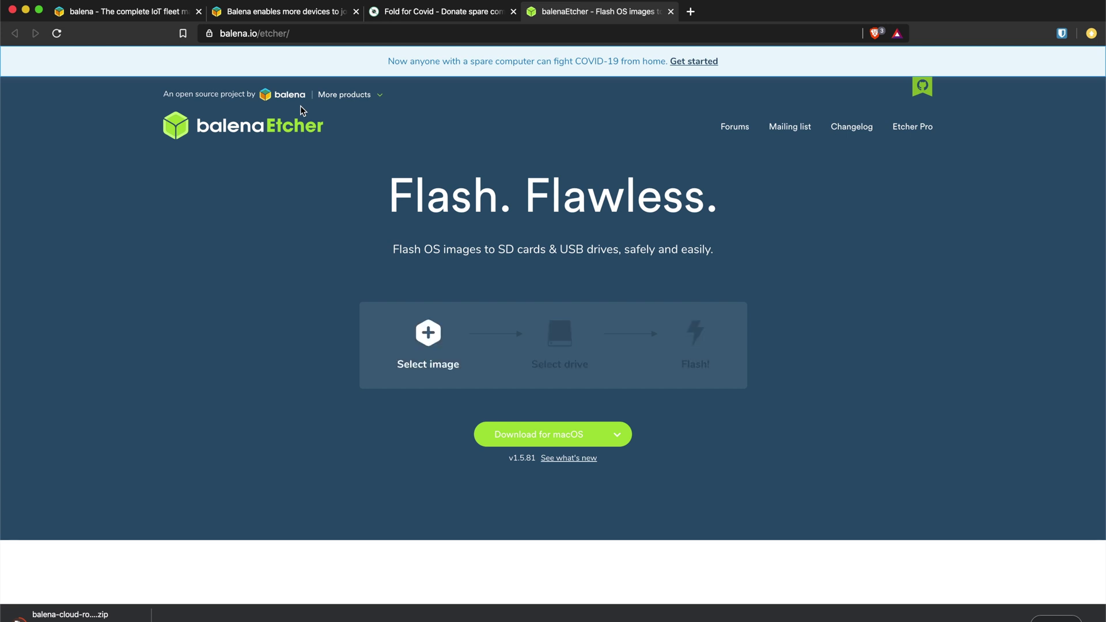
pyautogui.scroll(-6, 310, 387)
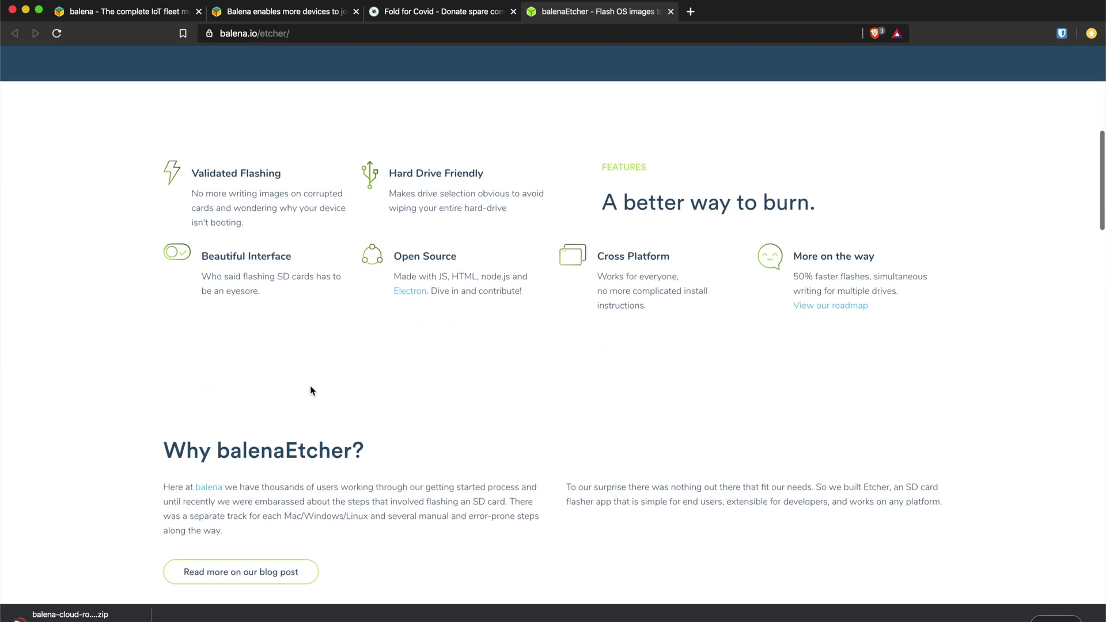
pyautogui.scroll(8, 310, 390)
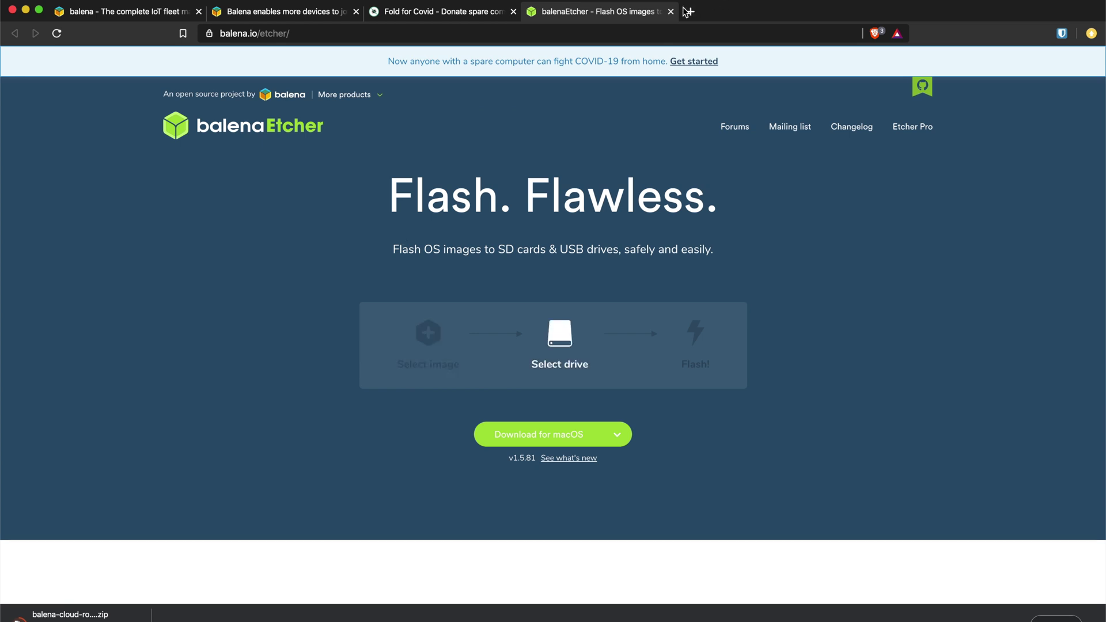
# Step: Back on Fold for Covid, open the Etcher platform downloads list and scroll to step 4
pyautogui.click(671, 12)
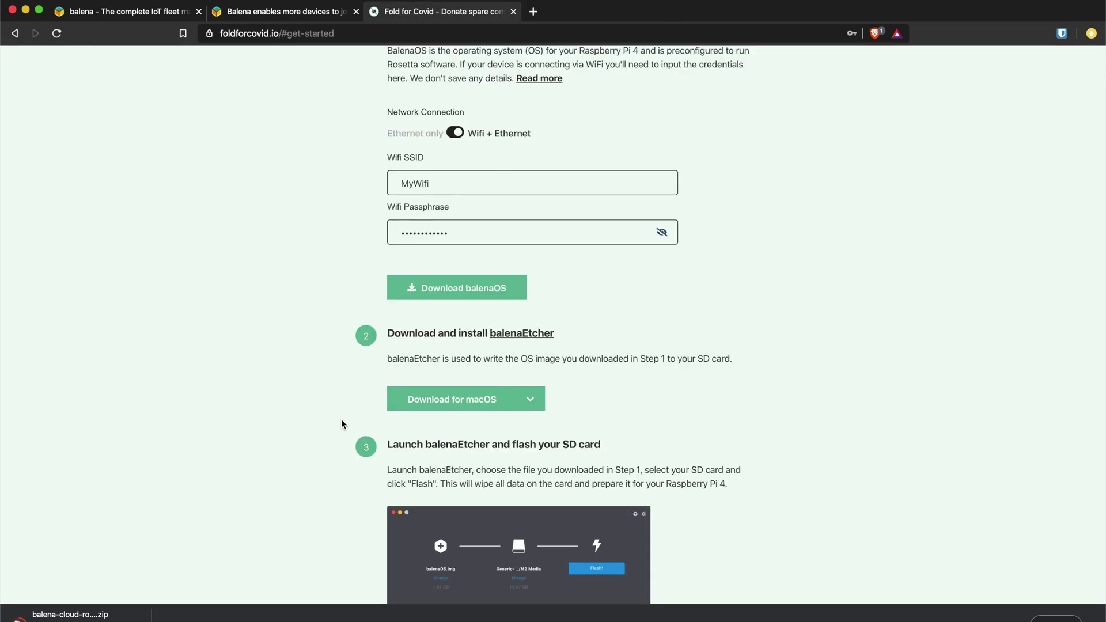
pyautogui.click(531, 399)
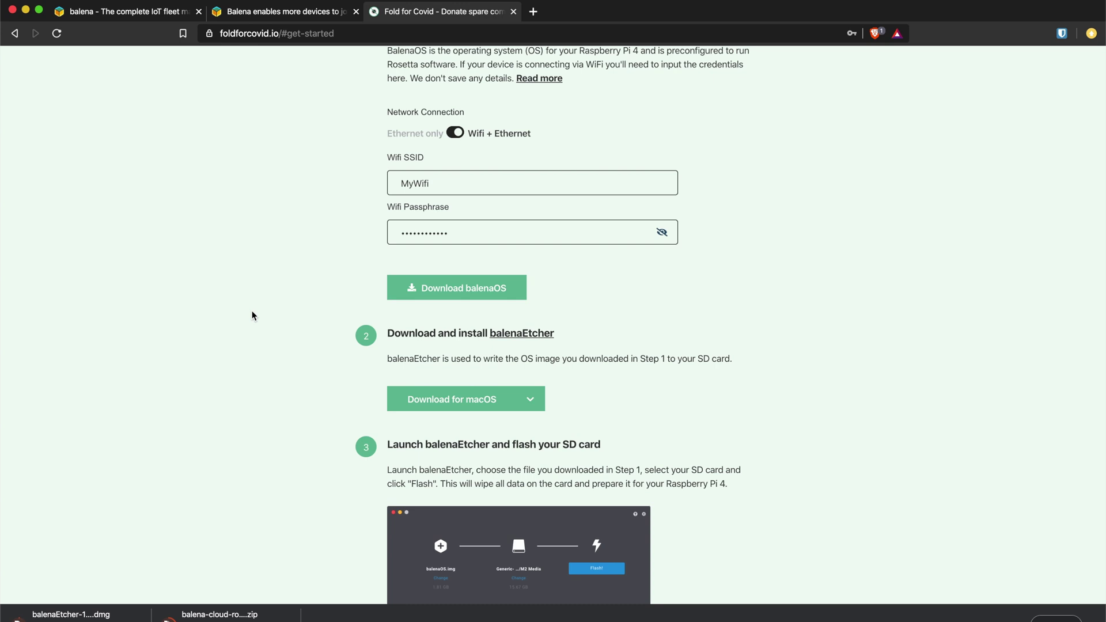
pyautogui.scroll(-5, 252, 316)
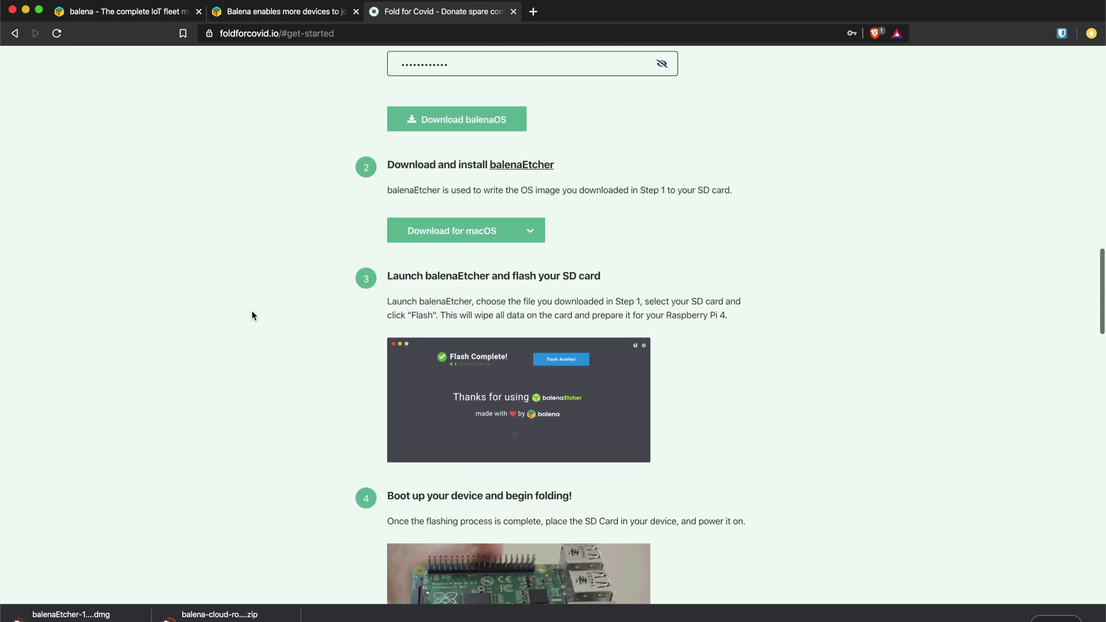
pyautogui.scroll(-2, 252, 316)
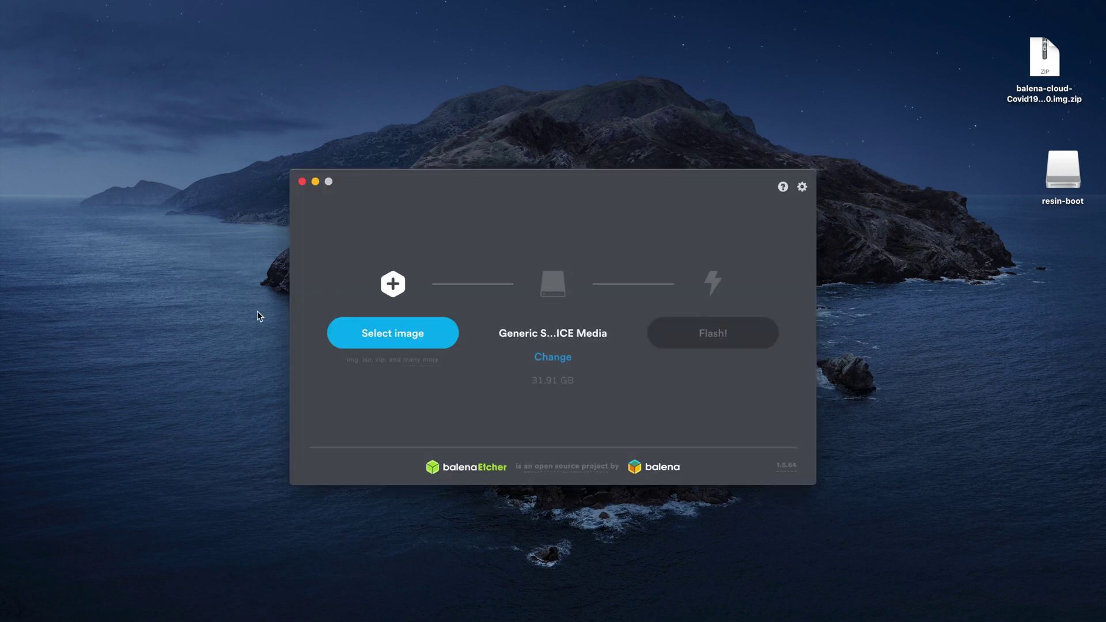
# Step: Load the balena-cloud-Covid19 Raspberry Pi 4 zip from the Desktop and start flashing it
pyautogui.click(369, 332)
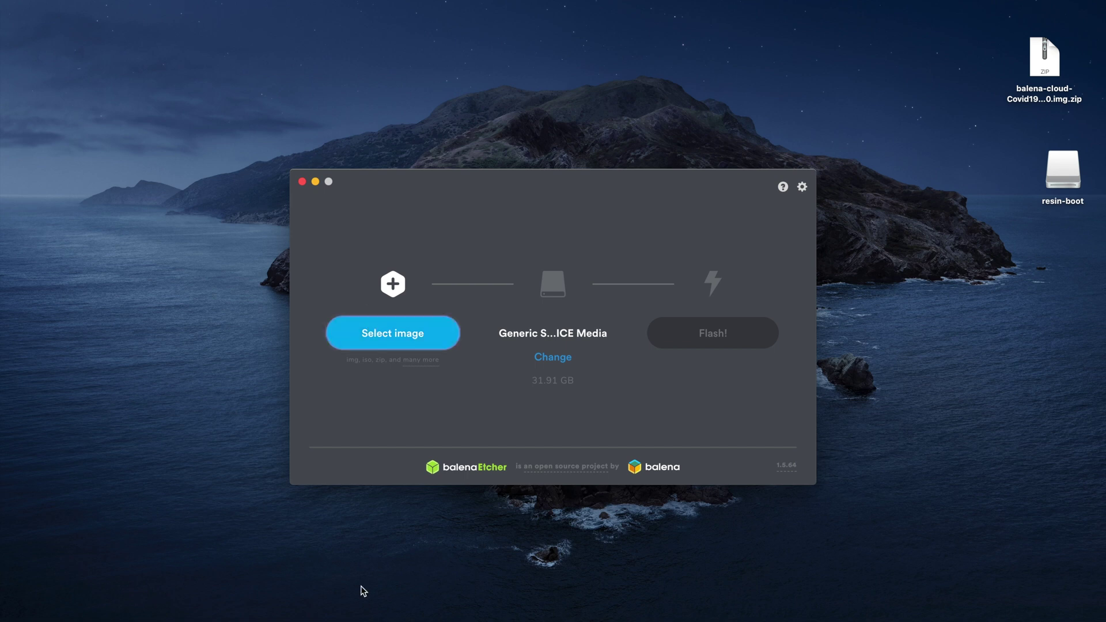
pyautogui.click(383, 340)
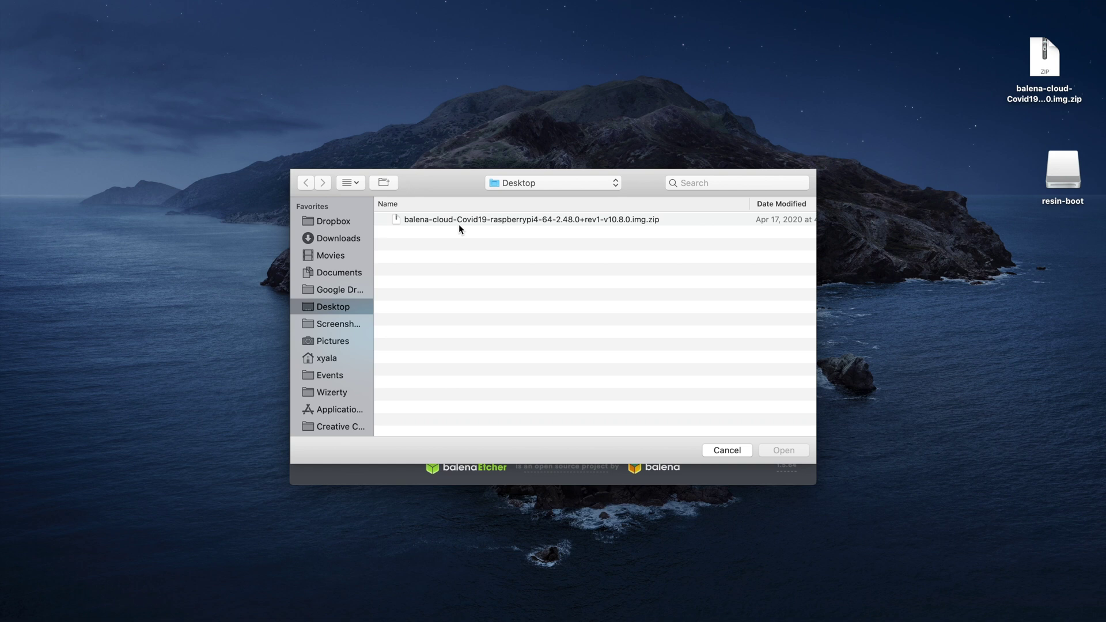
pyautogui.click(460, 225)
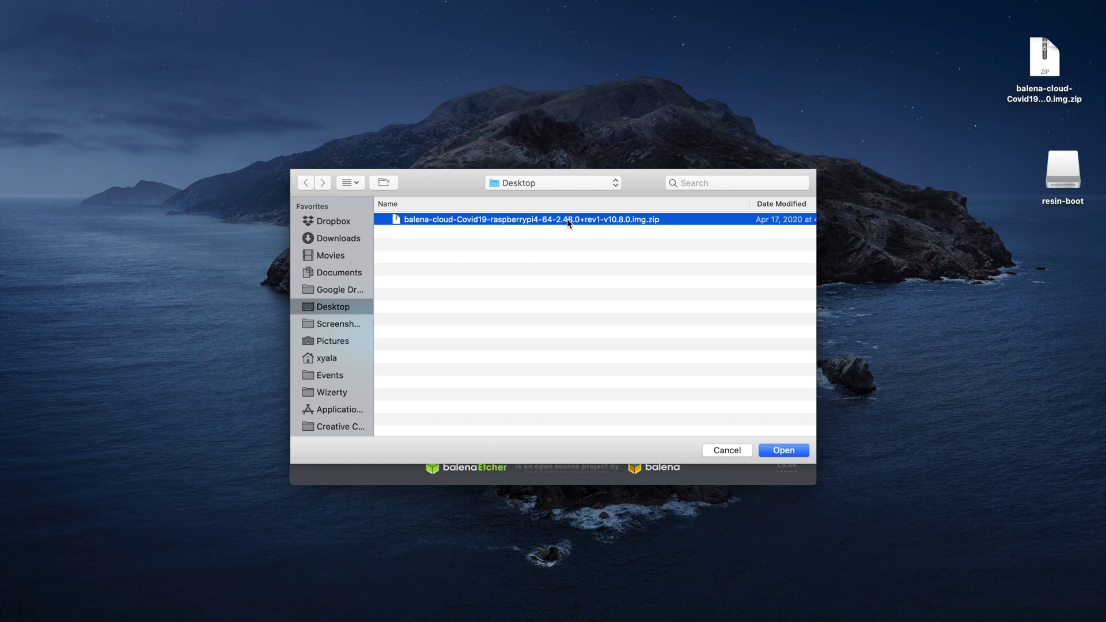
pyautogui.click(792, 450)
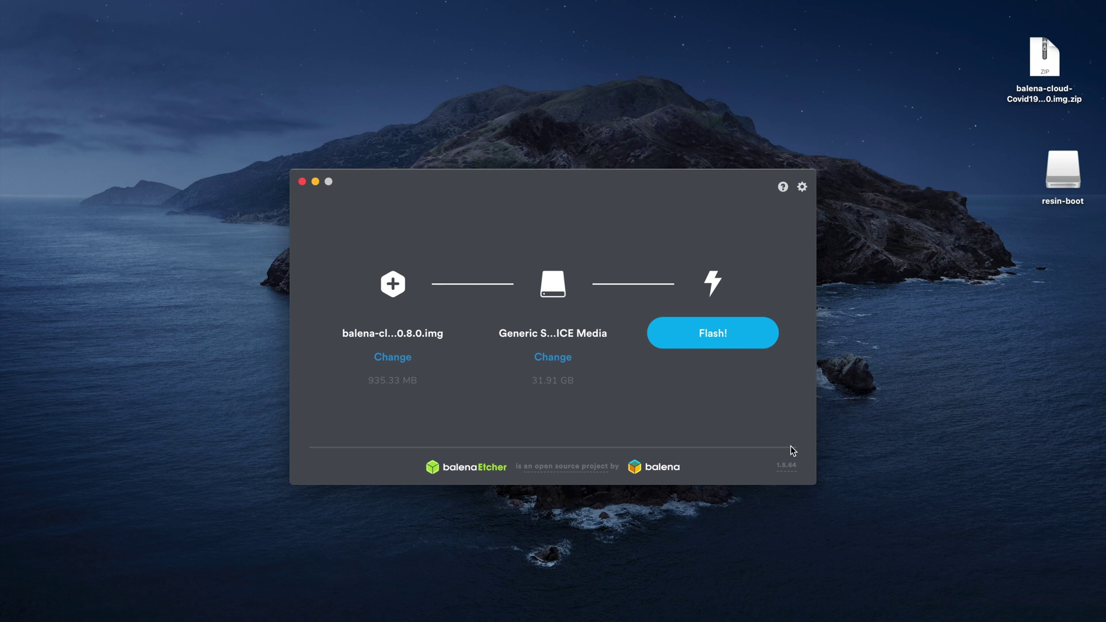
pyautogui.click(692, 340)
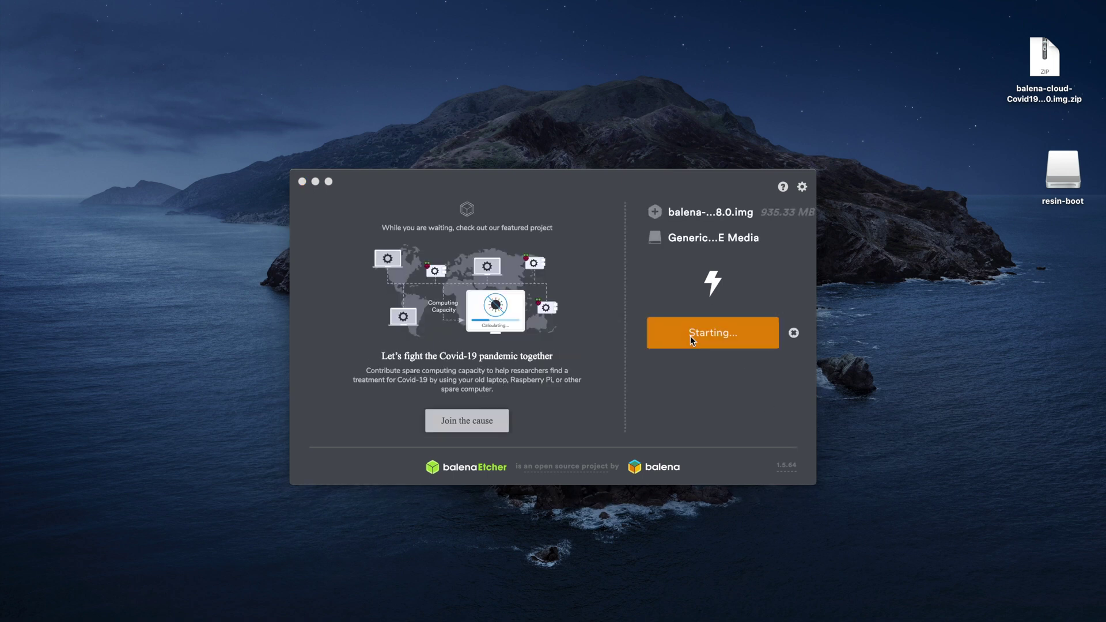
# Step: Enter the admin password to authorise writing the image to the SD card
pyautogui.write('••••••••')
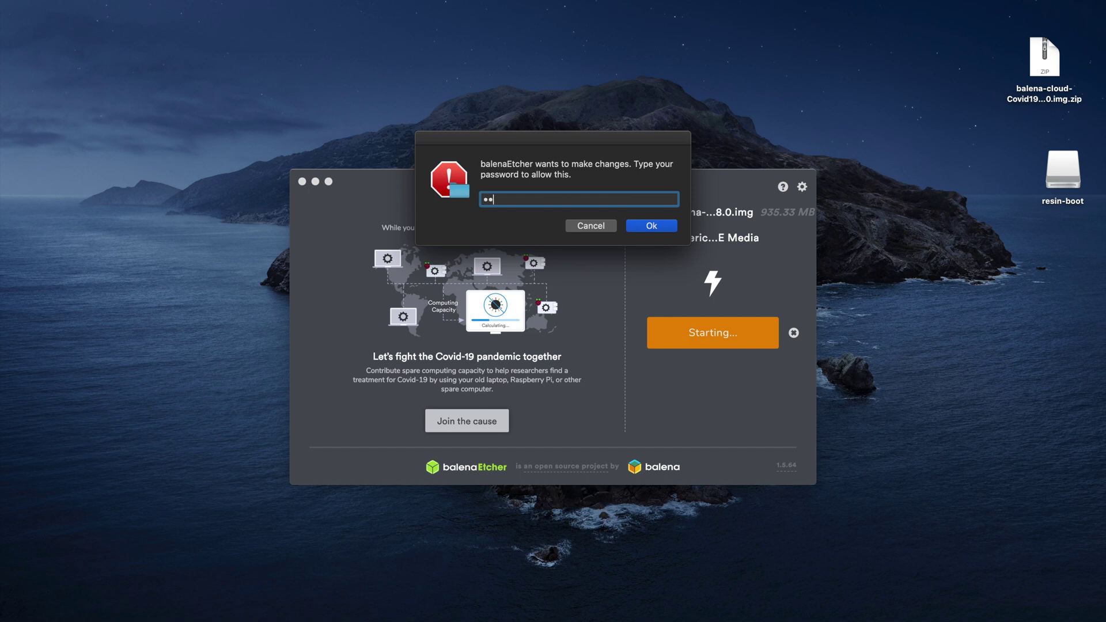
pyautogui.press('Return')
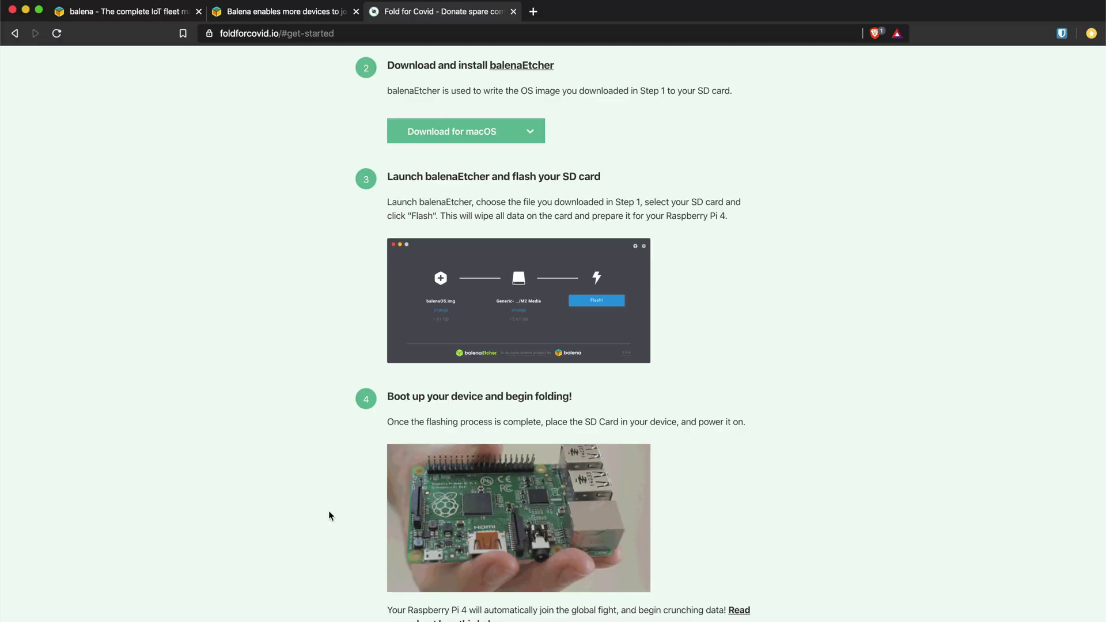
# Step: Scroll further down the Fold for Covid setup steps
pyautogui.scroll(-5, 328, 511)
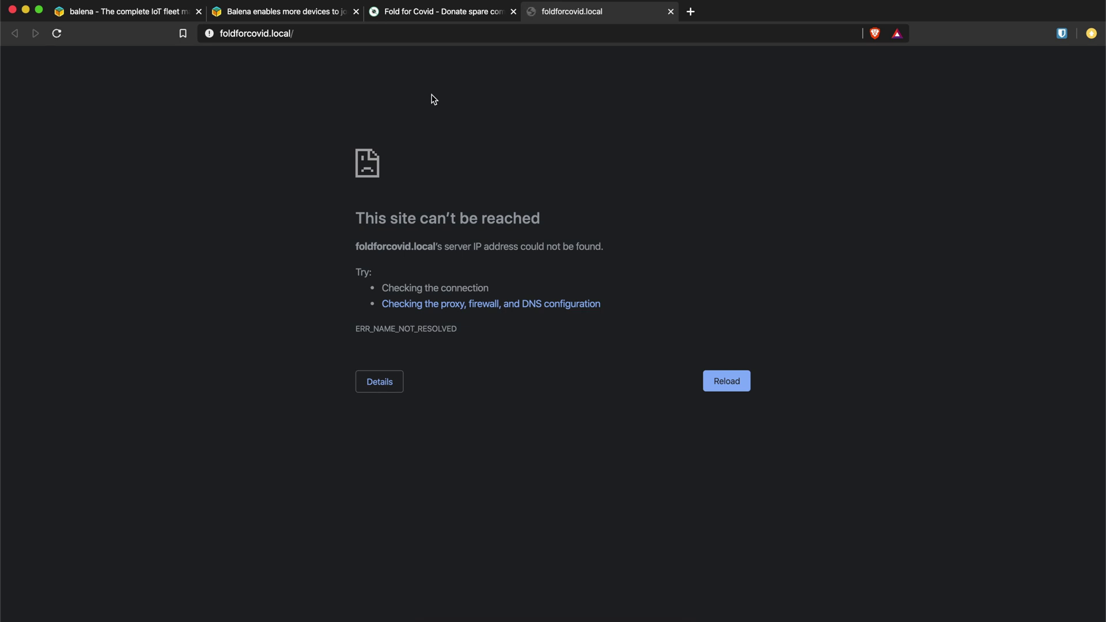
# Step: Open the router admin page at 192.168.9.1 in a new tab and sign in with the admin credentials
pyautogui.press('super+t')
pyautogui.write('192')
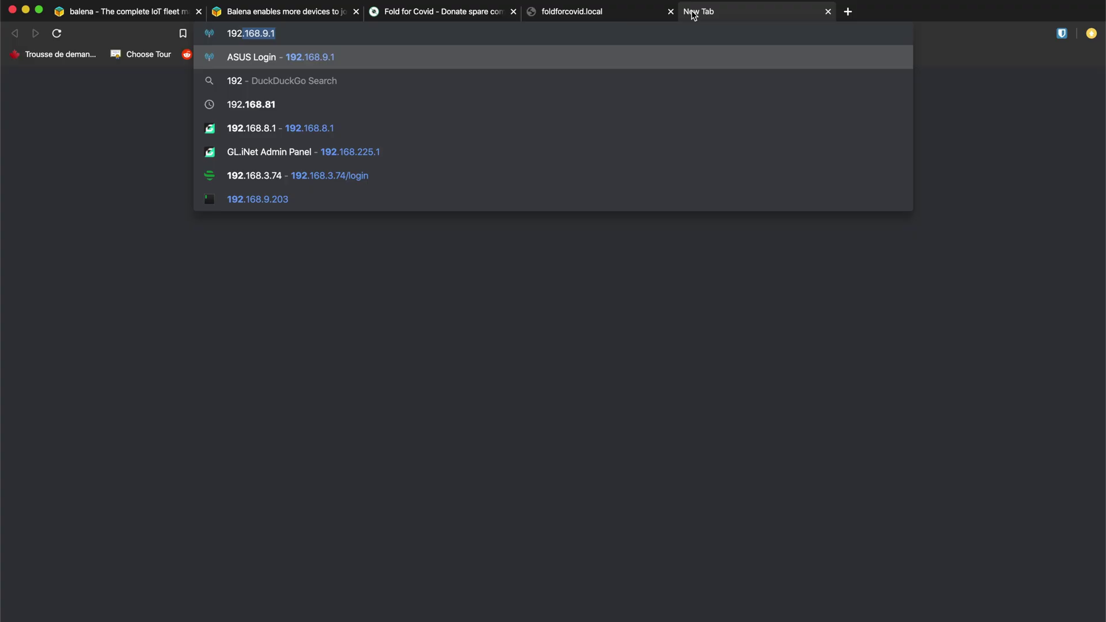
pyautogui.press('Return')
pyautogui.write('admin')
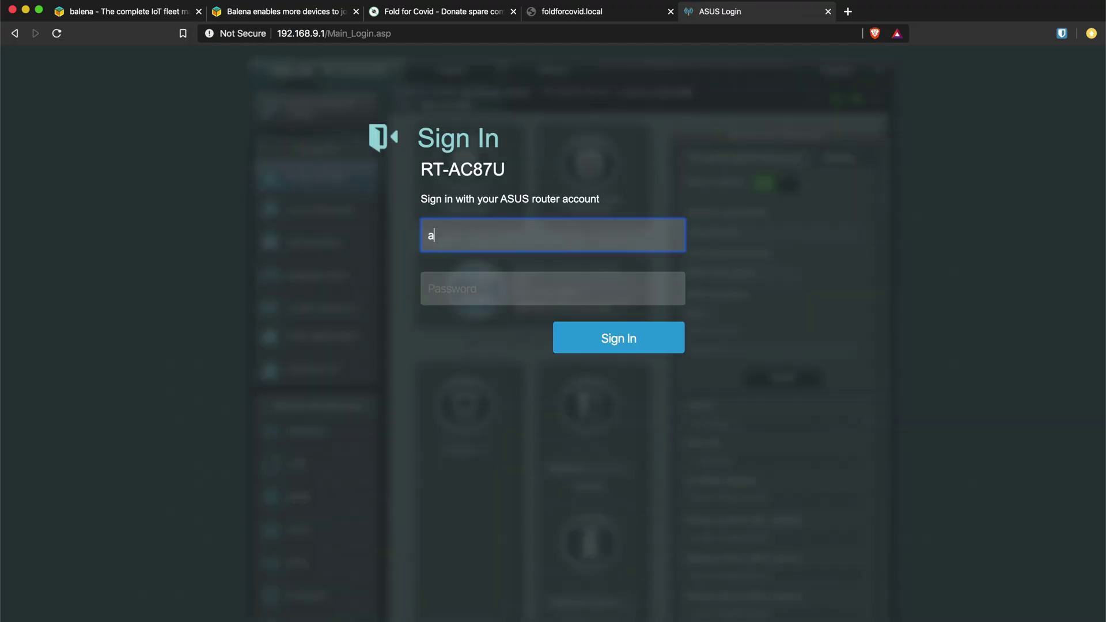
pyautogui.press('Tab')
pyautogui.write('admin123')
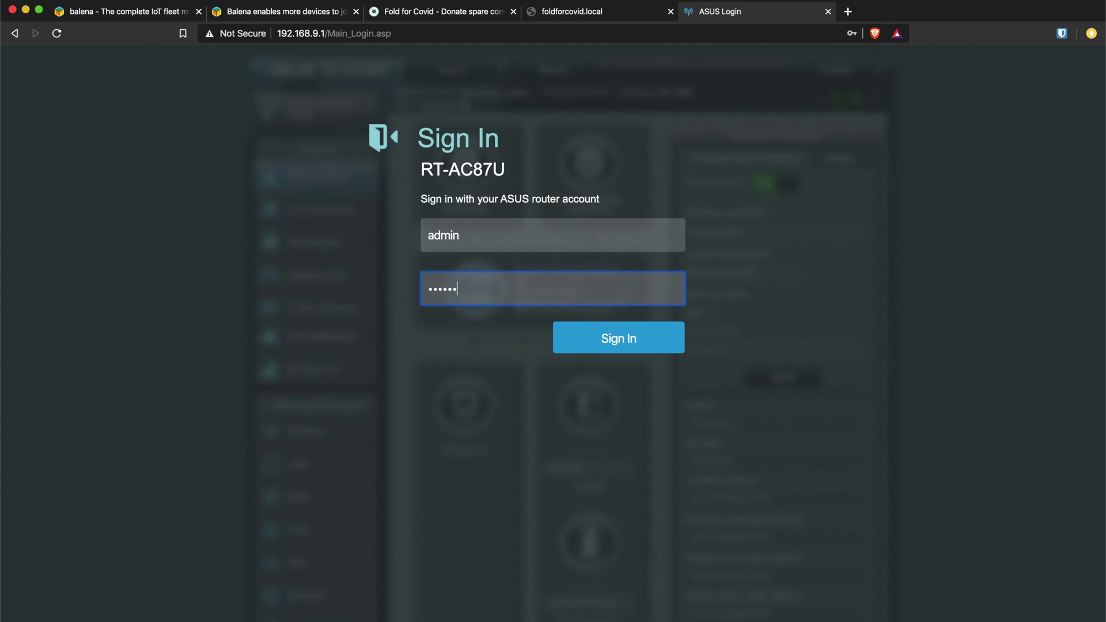
pyautogui.press('Return')
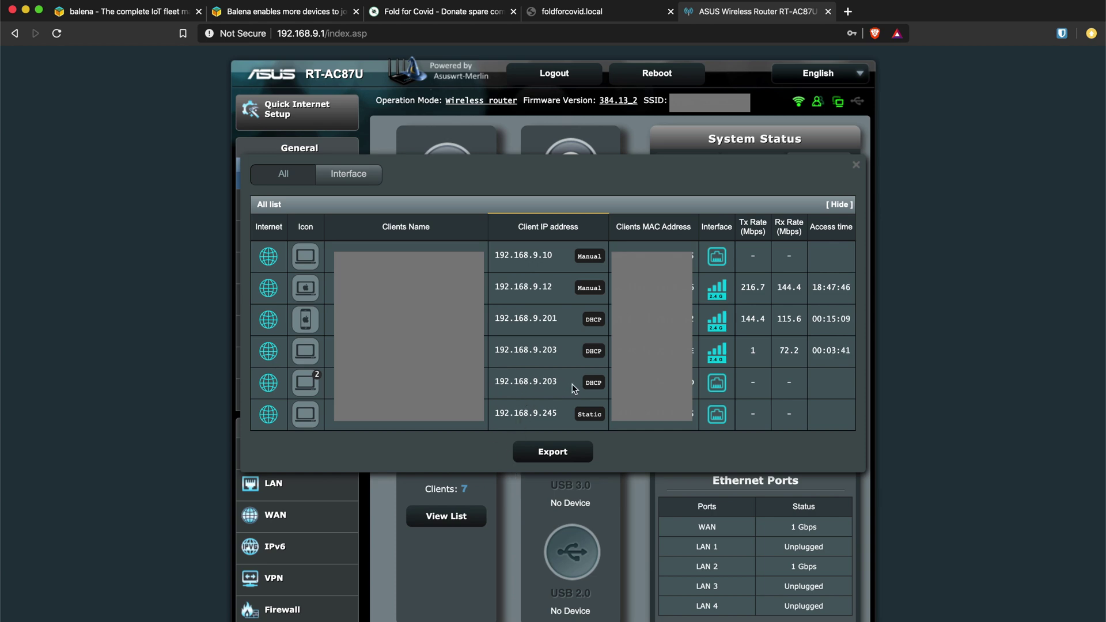
# Step: Load the Pi's terminal page at 192.168.9.203 in a new browser tab
pyautogui.press('super+t')
pyautogui.write('192.168.9.203')
pyautogui.press('Return')
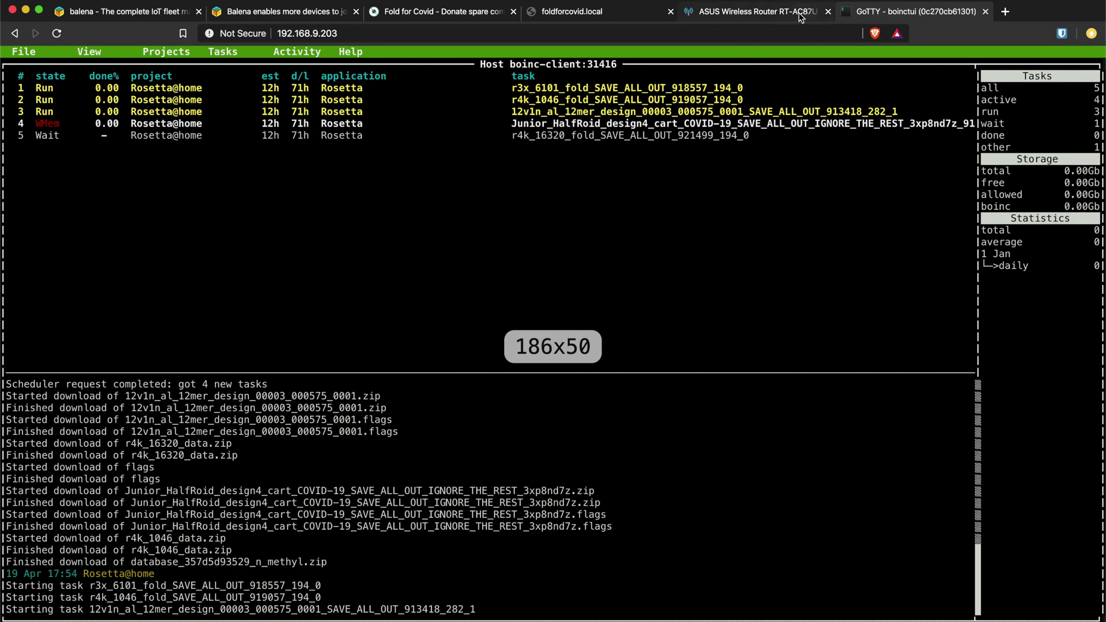
# Step: Close the router admin tab and bring up the boinctui task view, checking the Pi's IP
pyautogui.middleClick(801, 14)
pyautogui.click(583, 17)
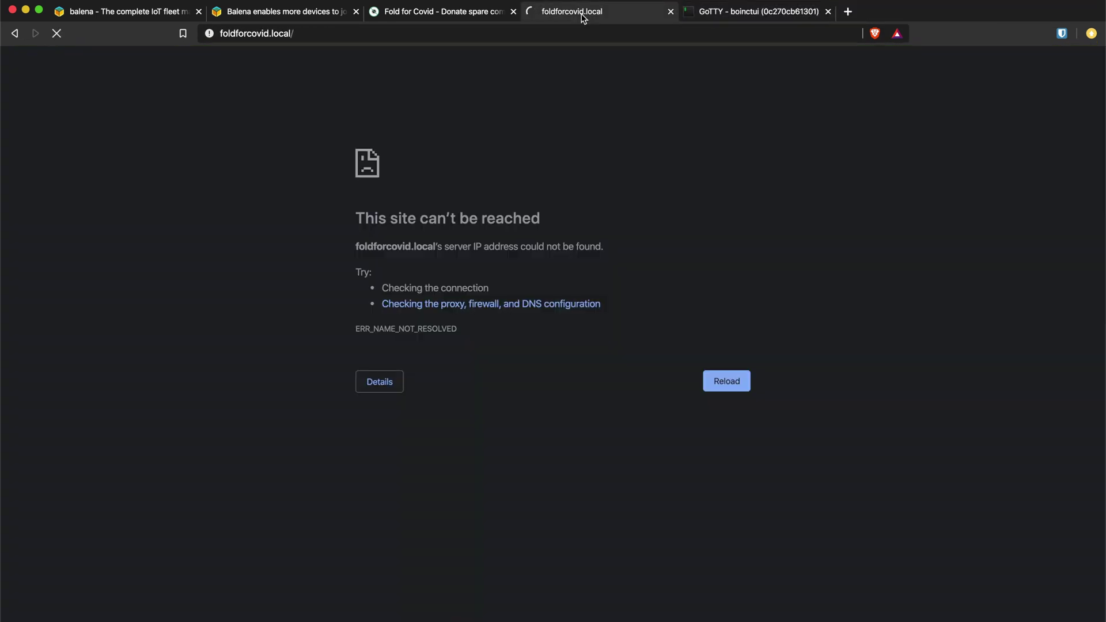
pyautogui.click(720, 17)
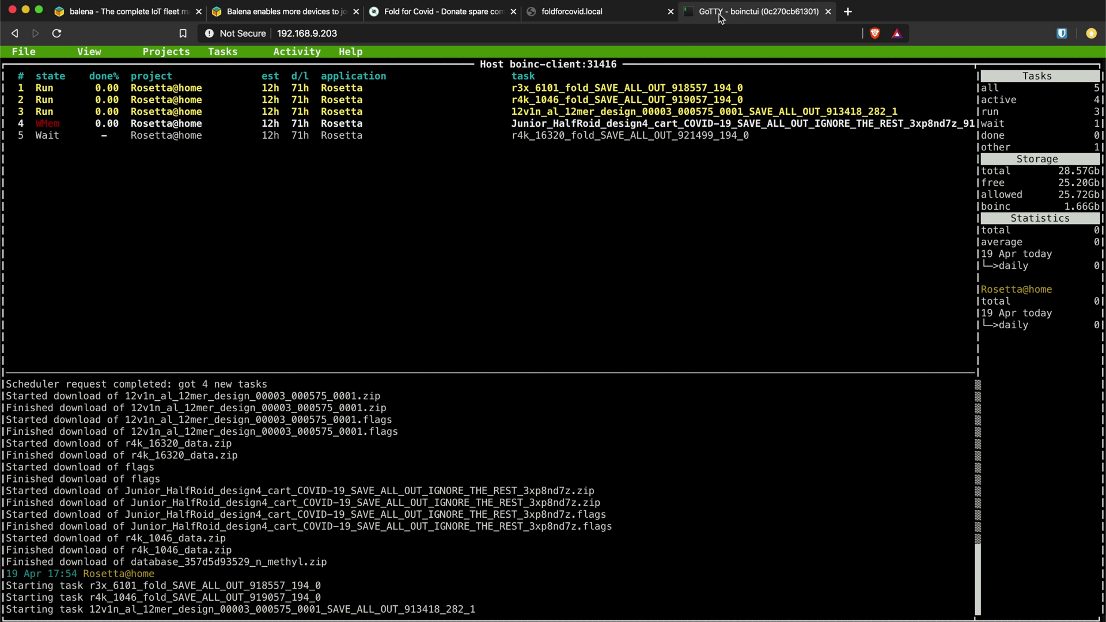
pyautogui.click(343, 33)
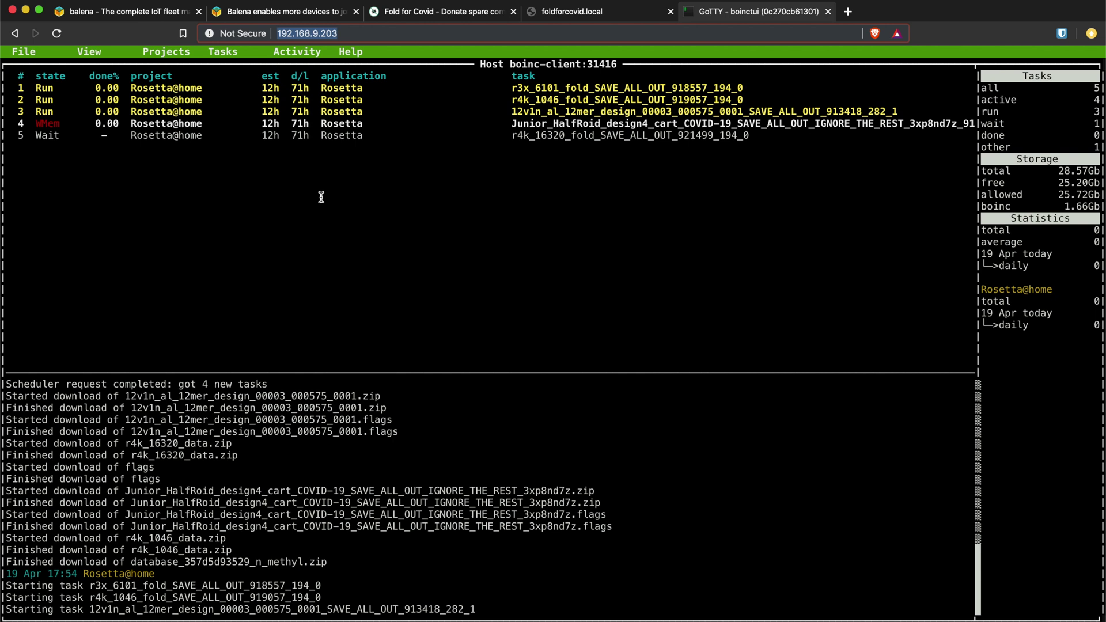
pyautogui.click(363, 200)
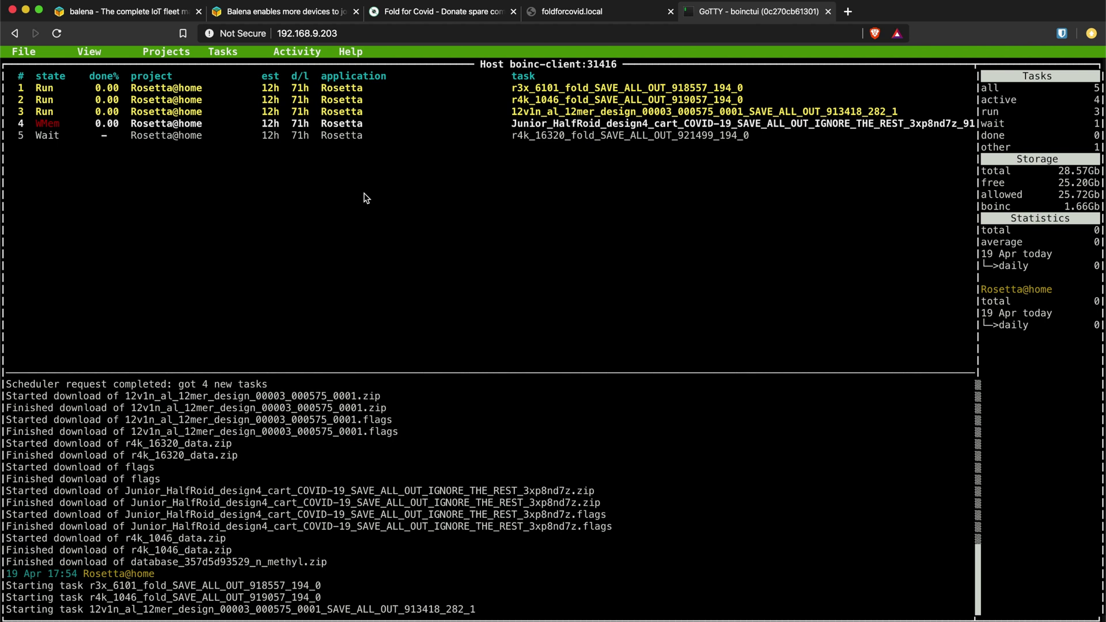
# Step: Return to the Fold for Covid website and scroll up through the How does it work section
pyautogui.click(577, 16)
pyautogui.click(434, 10)
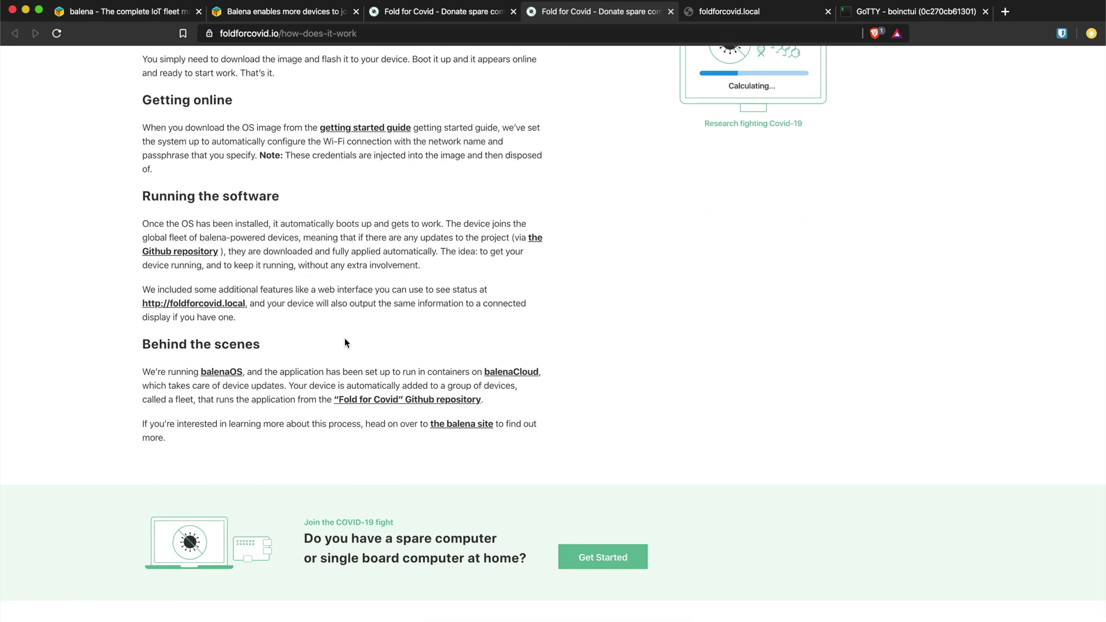
pyautogui.scroll(4, 345, 340)
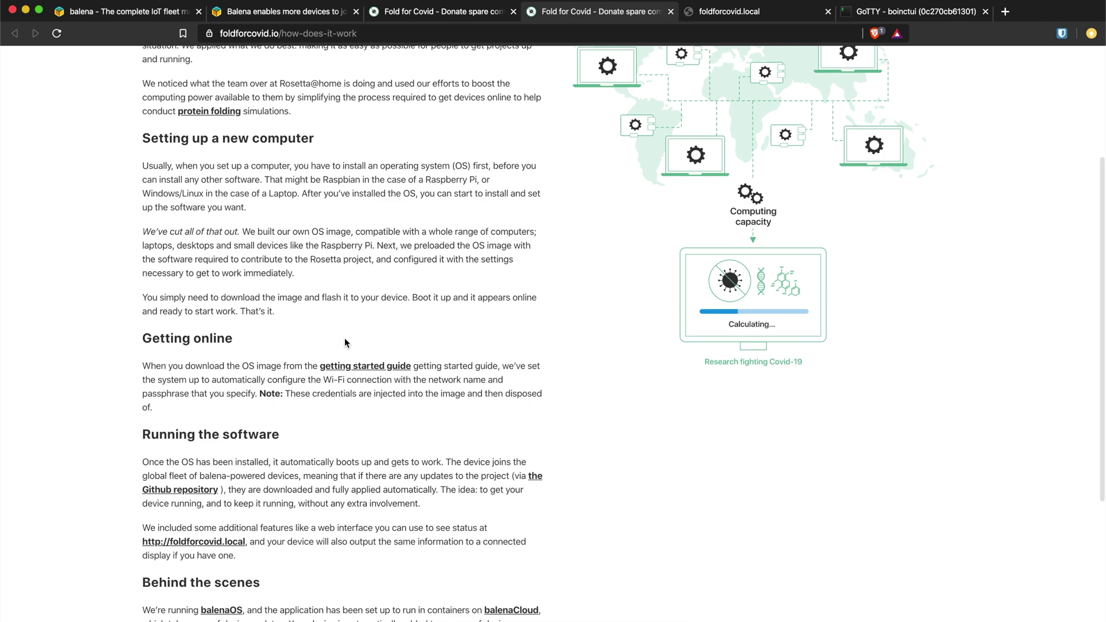
pyautogui.scroll(3, 345, 340)
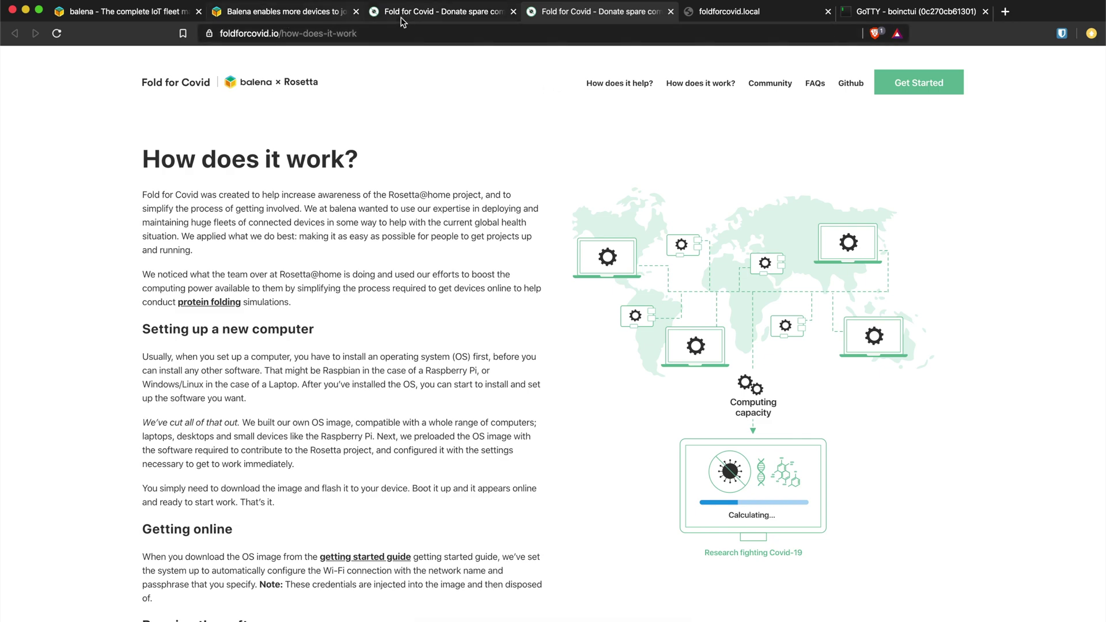
# Step: Read down through the balena blog post about Rosetta@home
pyautogui.click(323, 12)
pyautogui.scroll(-6, 598, 295)
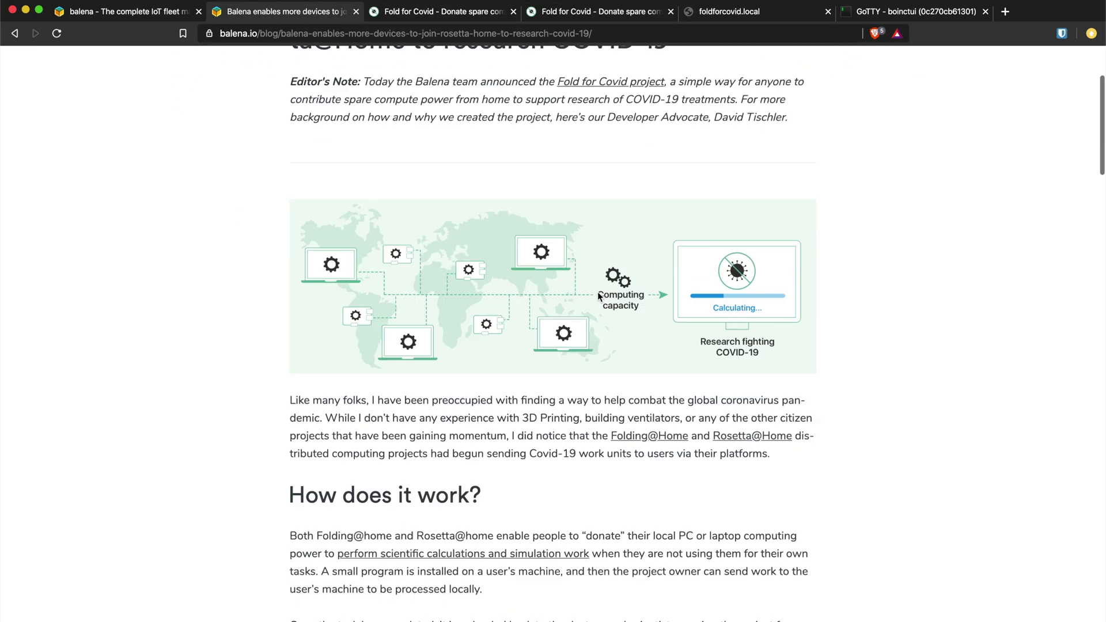
pyautogui.scroll(-10, 598, 297)
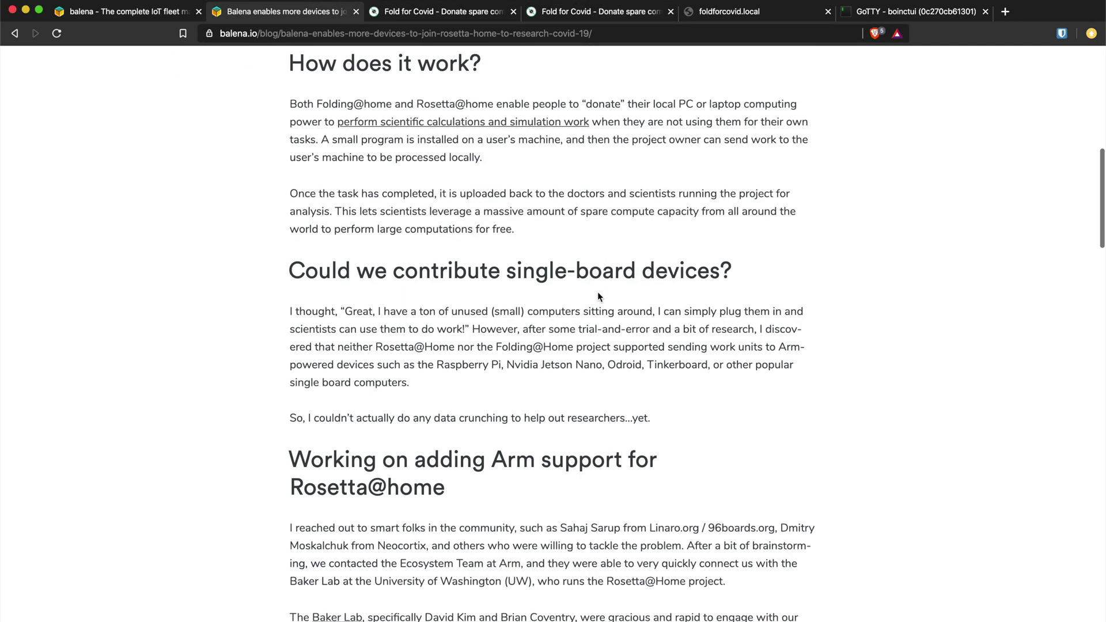
pyautogui.scroll(-5, 598, 296)
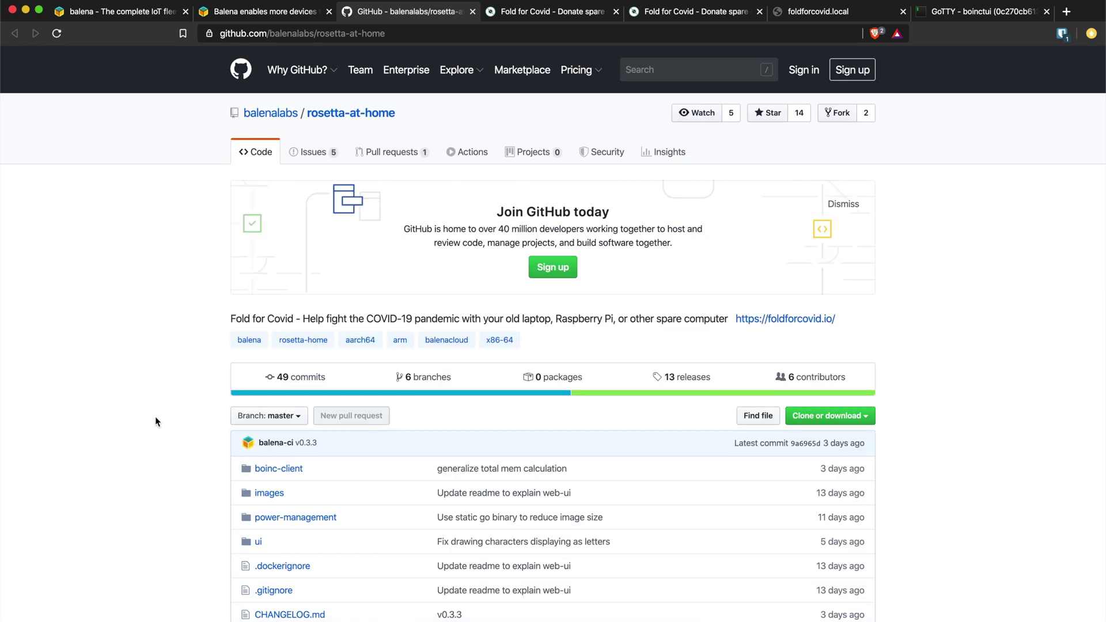
pyautogui.scroll(-6, 154, 421)
pyautogui.scroll(-8, 155, 418)
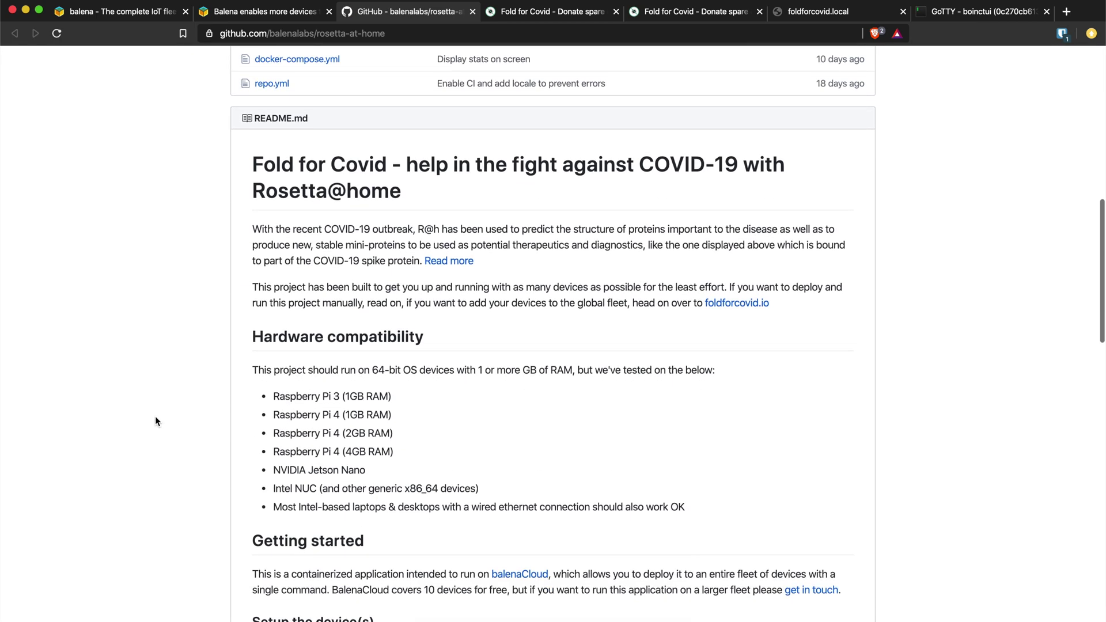
pyautogui.scroll(-4, 154, 421)
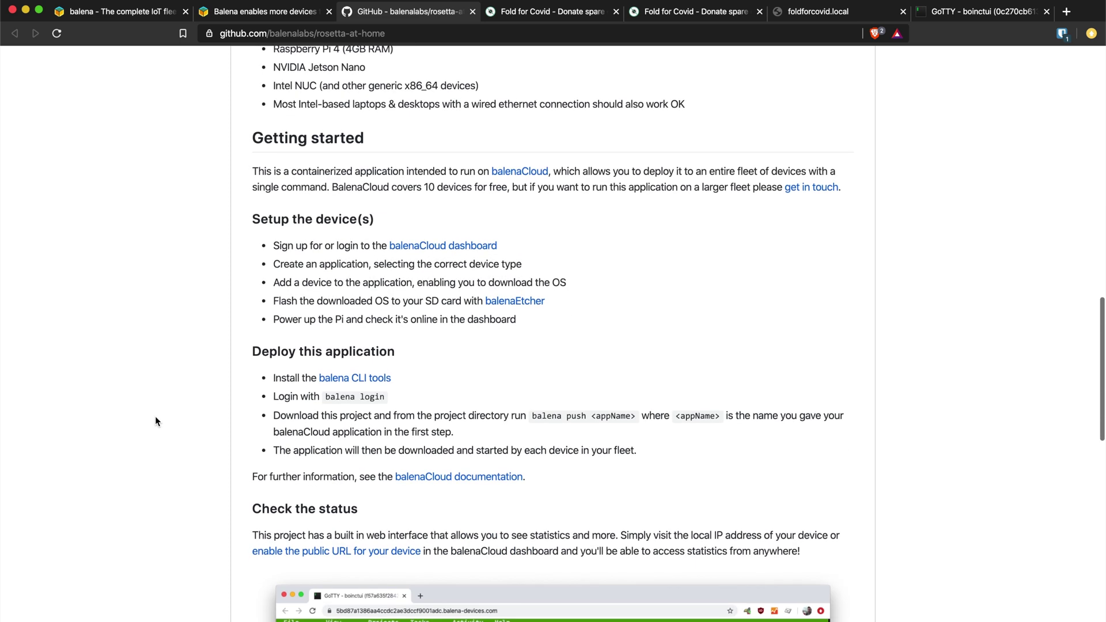
pyautogui.scroll(-2, 154, 421)
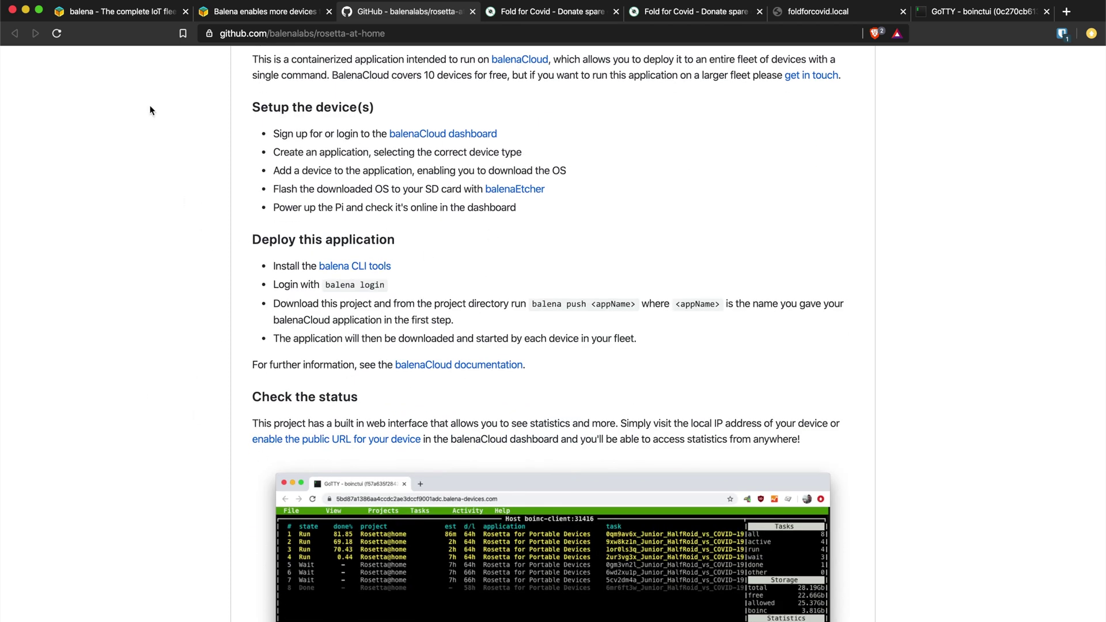
pyautogui.click(110, 13)
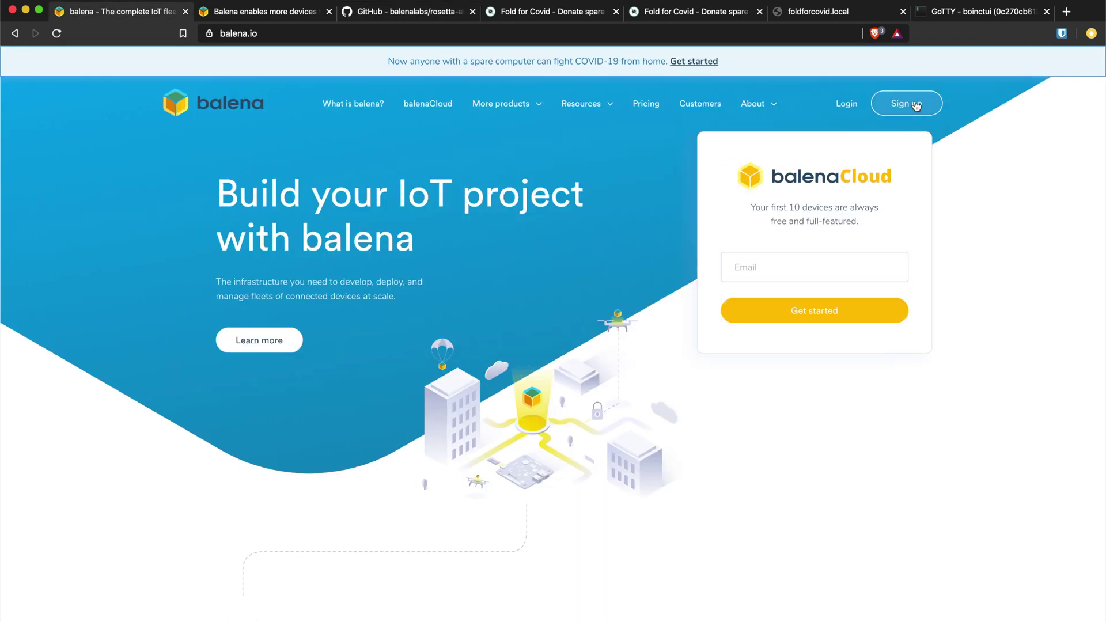
pyautogui.click(424, 13)
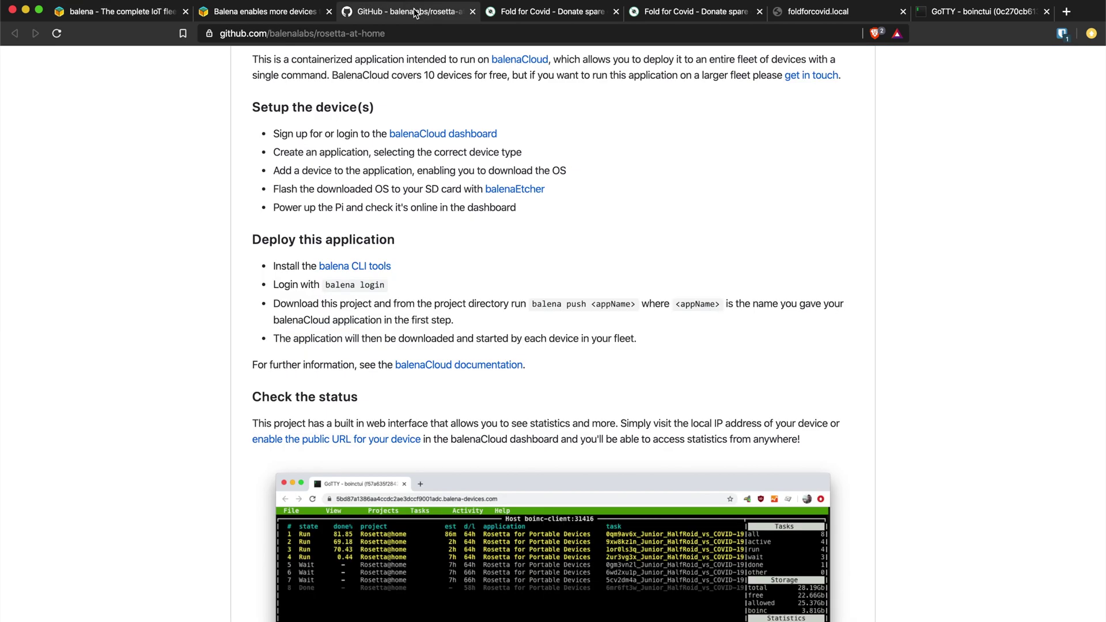
pyautogui.scroll(-2, 441, 292)
pyautogui.scroll(-10, 440, 291)
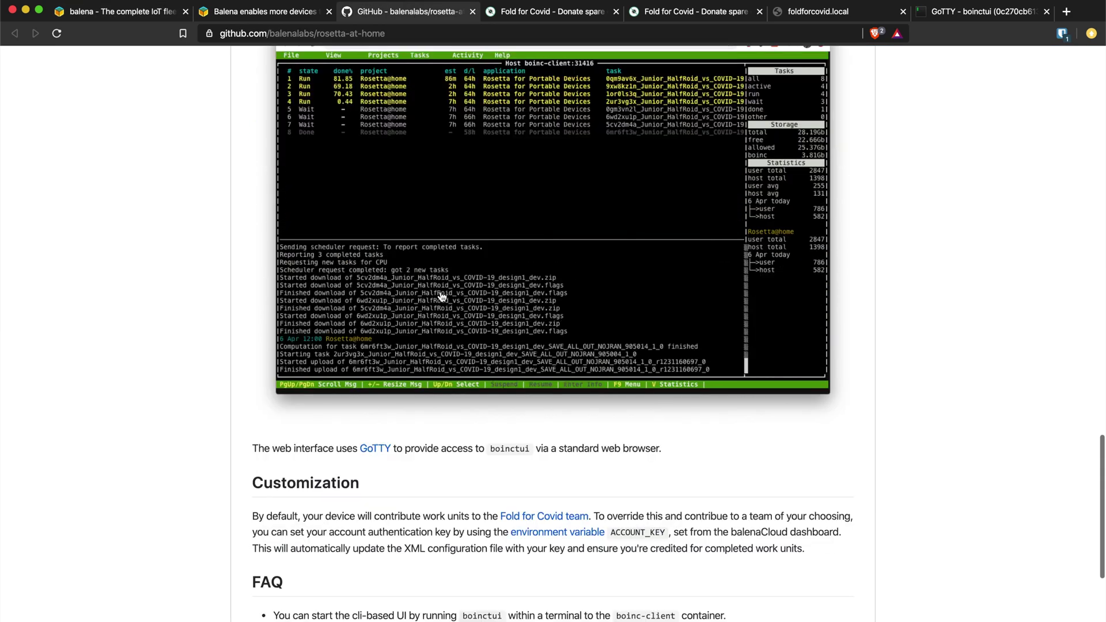
pyautogui.scroll(-1, 383, 592)
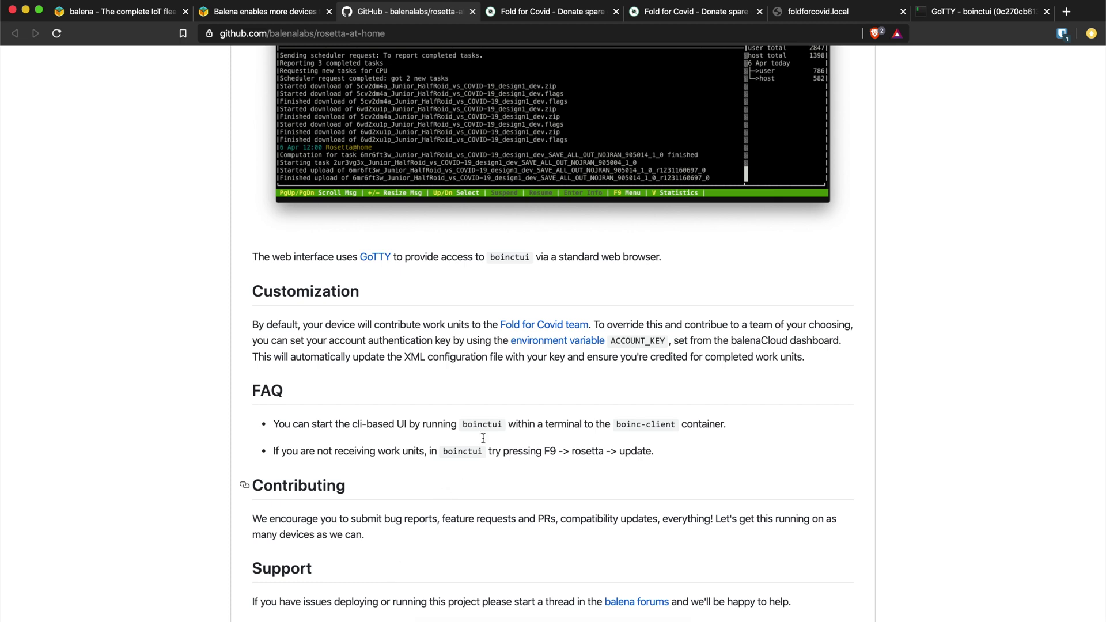
pyautogui.doubleClick(623, 340)
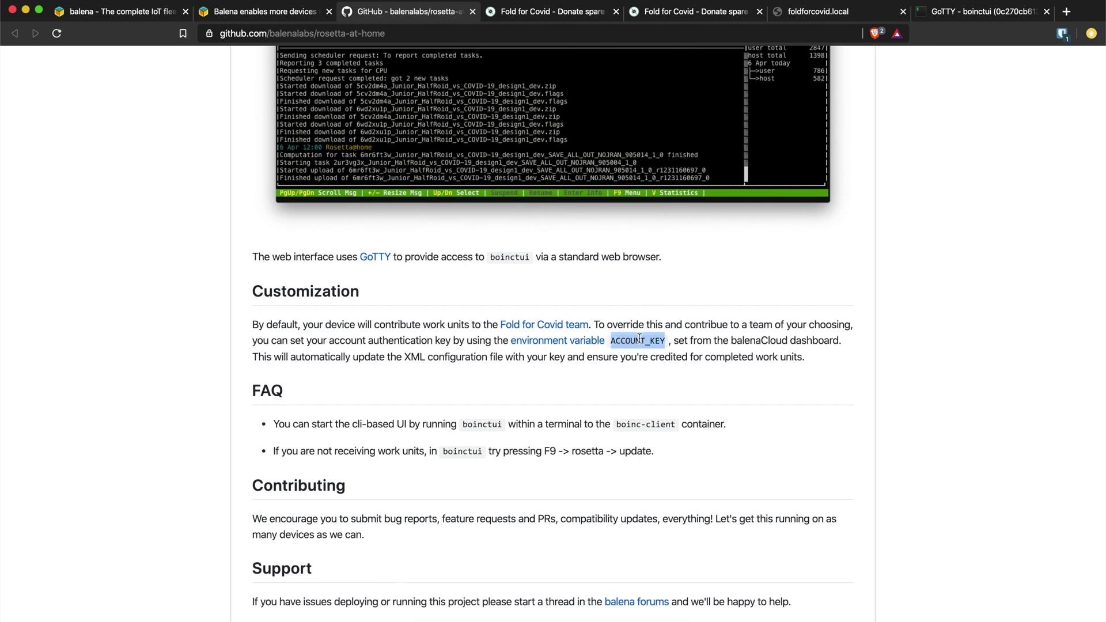
pyautogui.scroll(20, 734, 297)
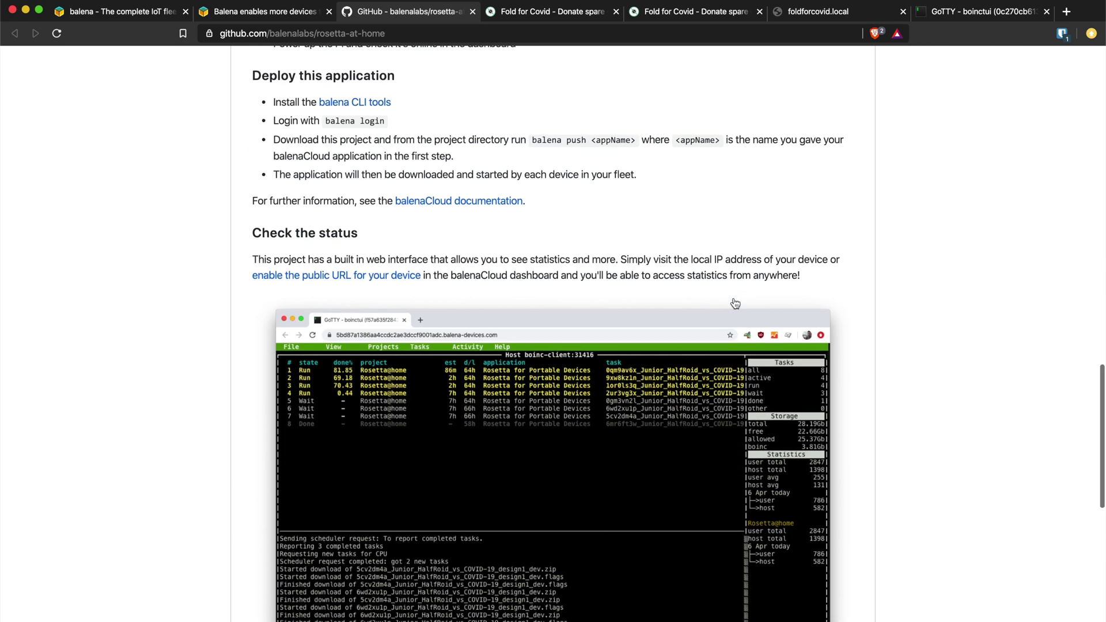
pyautogui.scroll(4, 735, 298)
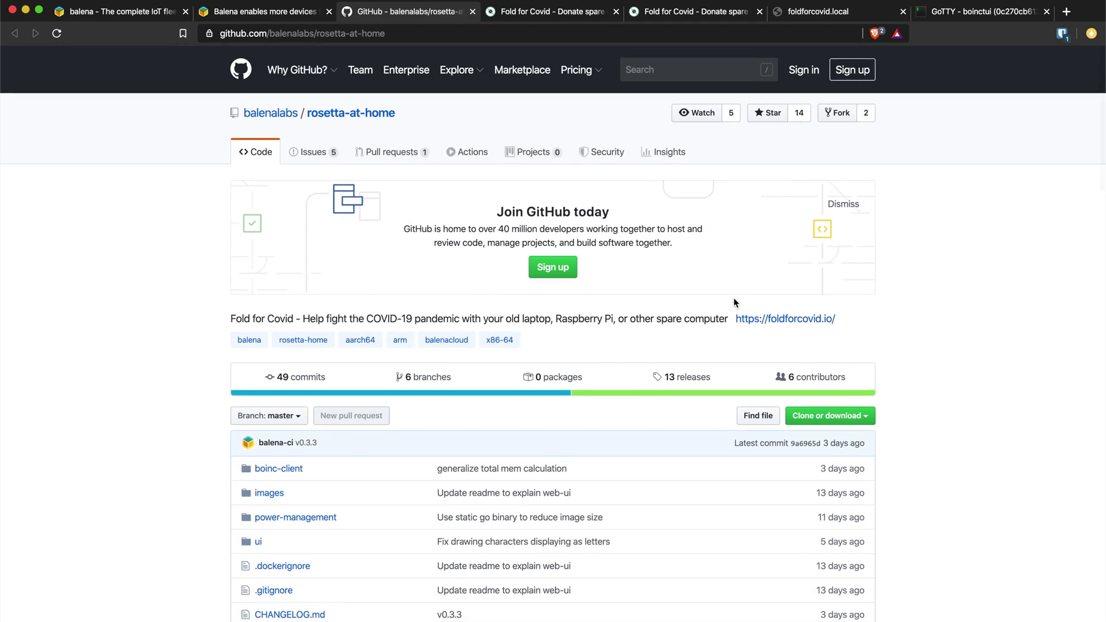
# Step: Check boinctui for four running Rosetta@home tasks, then scroll to the top of the Raspberry Pi 4 Get Started page
pyautogui.click(999, 14)
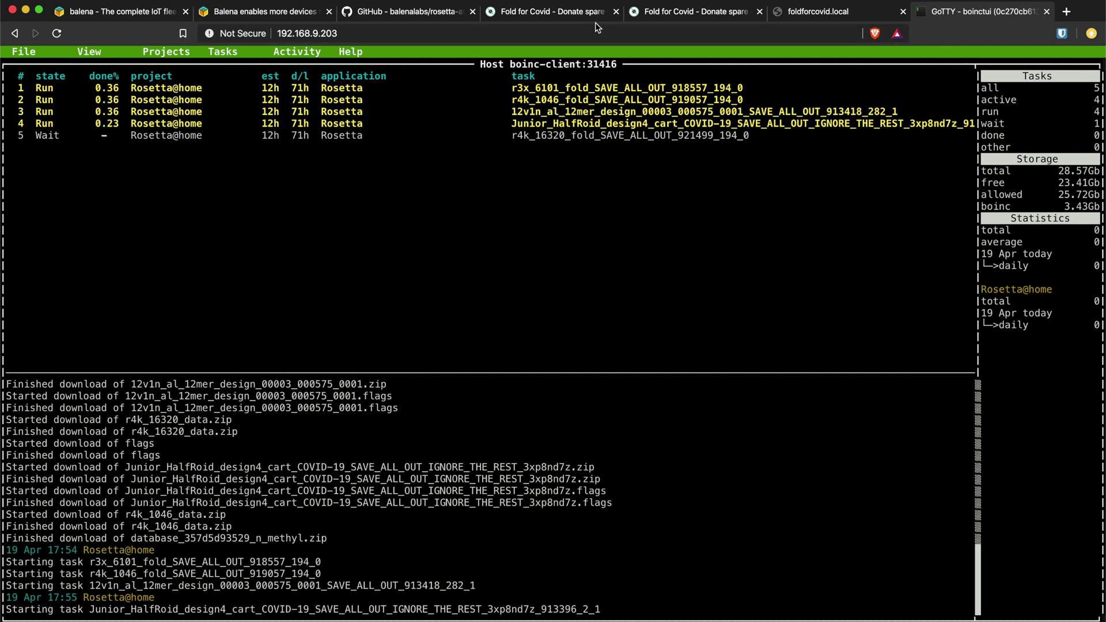
pyautogui.click(583, 13)
pyautogui.scroll(15, 492, 140)
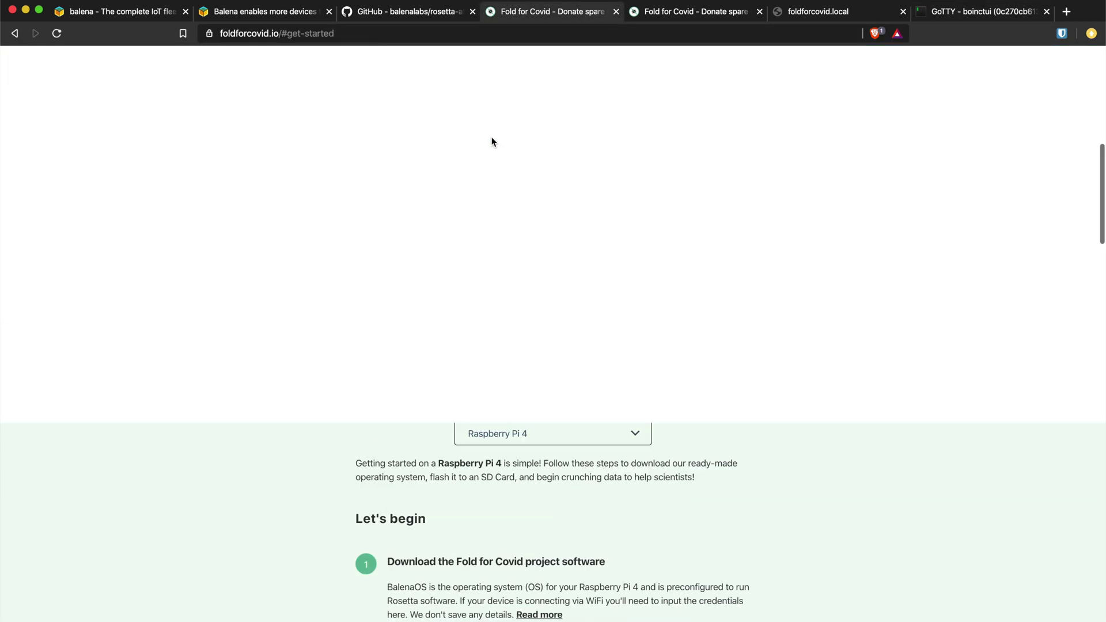